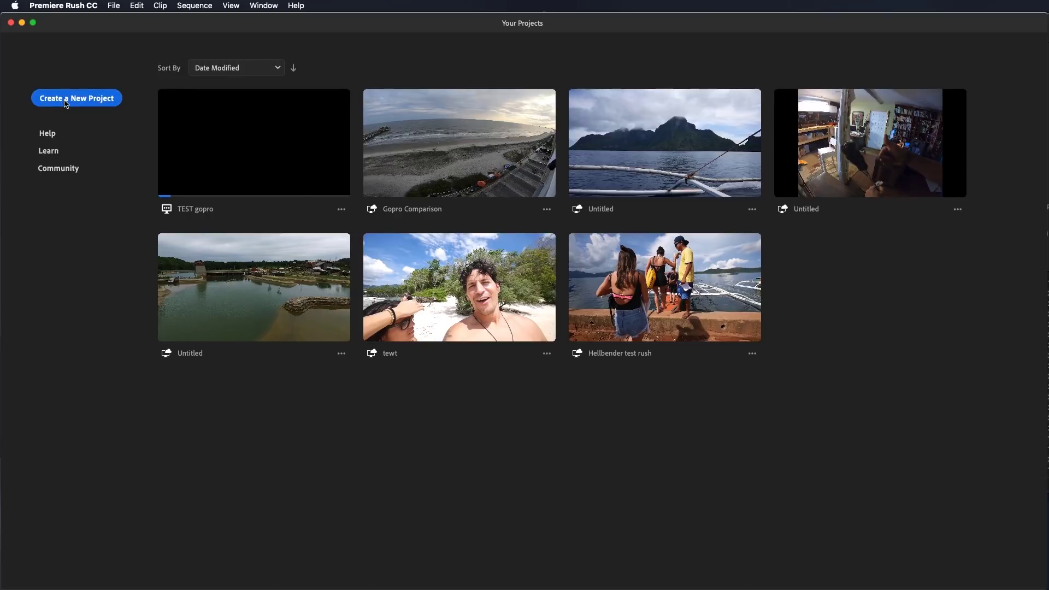
# Create a new project named GoPro 7 from the At beach hypersmooth 1 clip
pyautogui.click(65, 103)
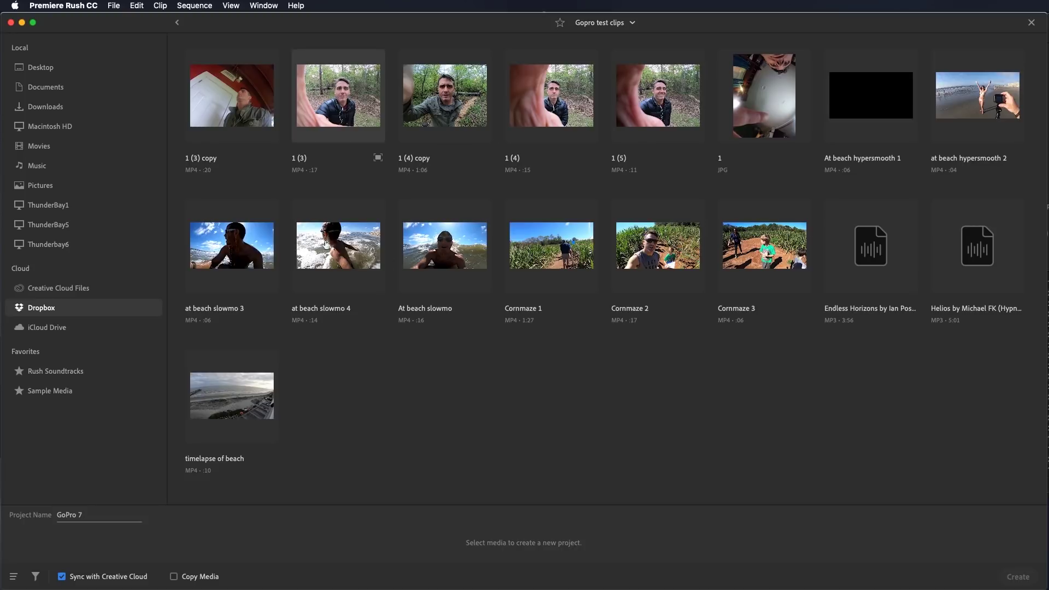
pyautogui.click(876, 112)
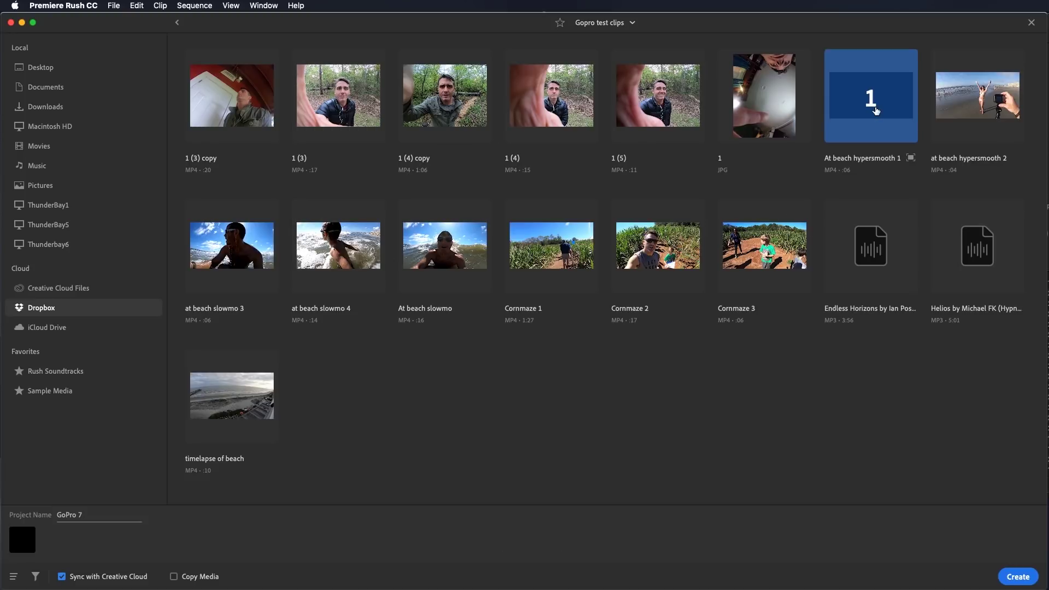
pyautogui.click(1014, 582)
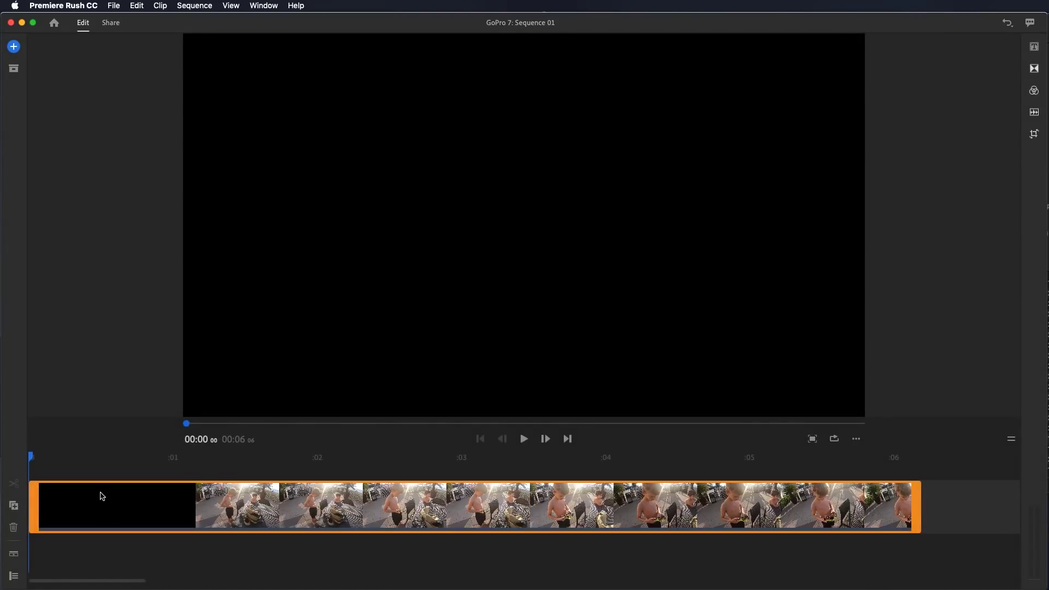
# Trim the beach clip's start and end, then bring up the Media browser
pyautogui.moveTo(31, 508); pyautogui.dragTo(71, 507)
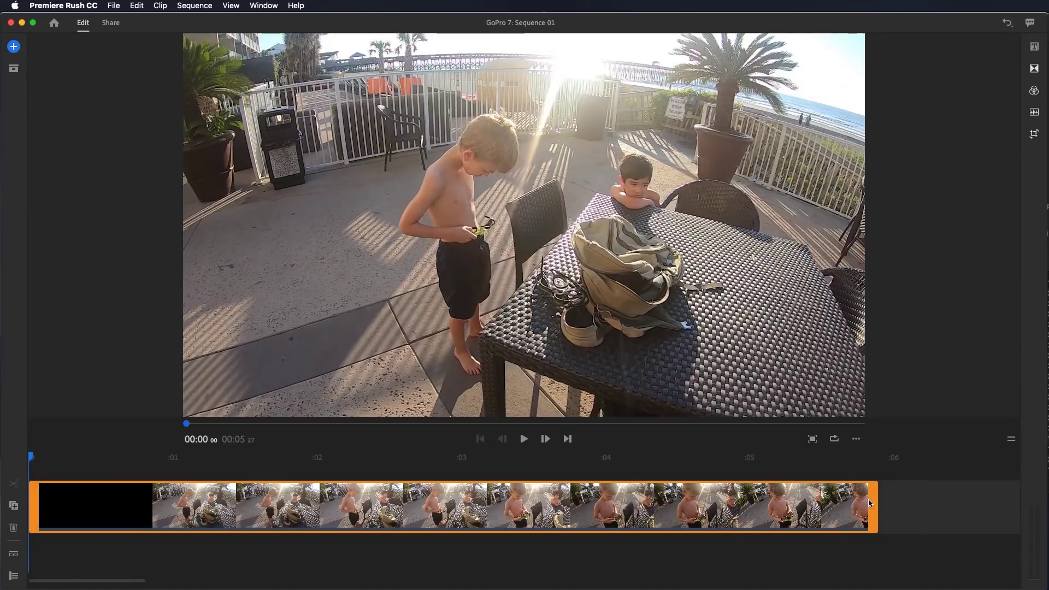
pyautogui.moveTo(874, 502); pyautogui.dragTo(818, 501)
pyautogui.hotkey('ctrl', 'Up')
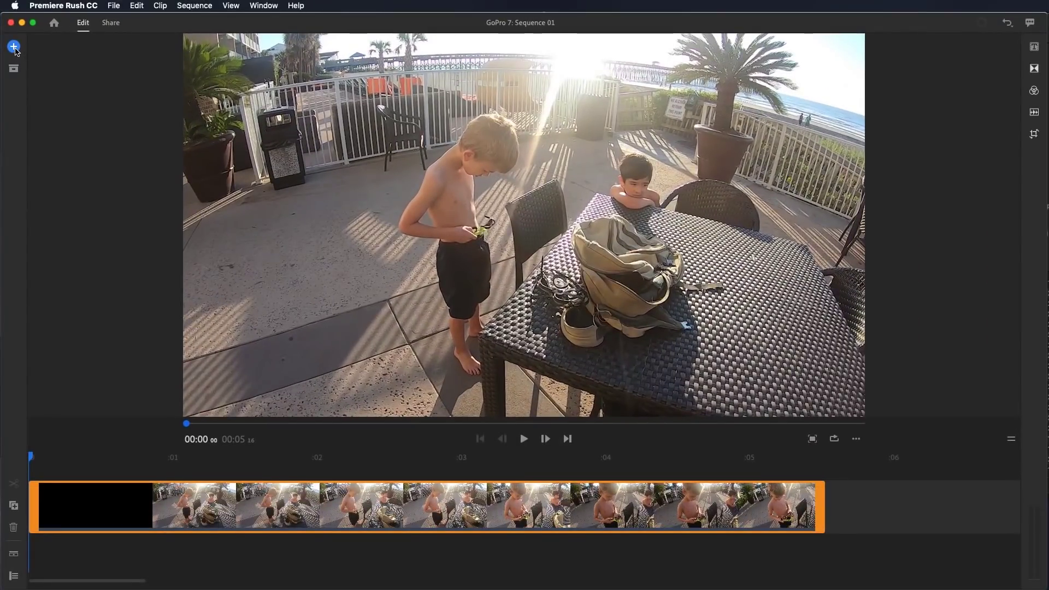
pyautogui.click(17, 51)
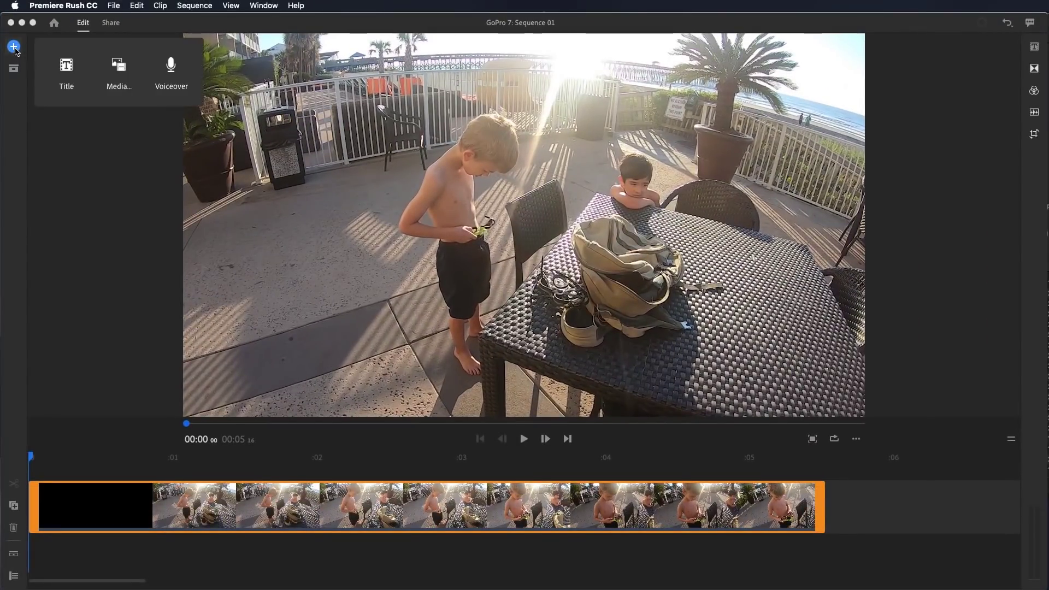
pyautogui.click(111, 67)
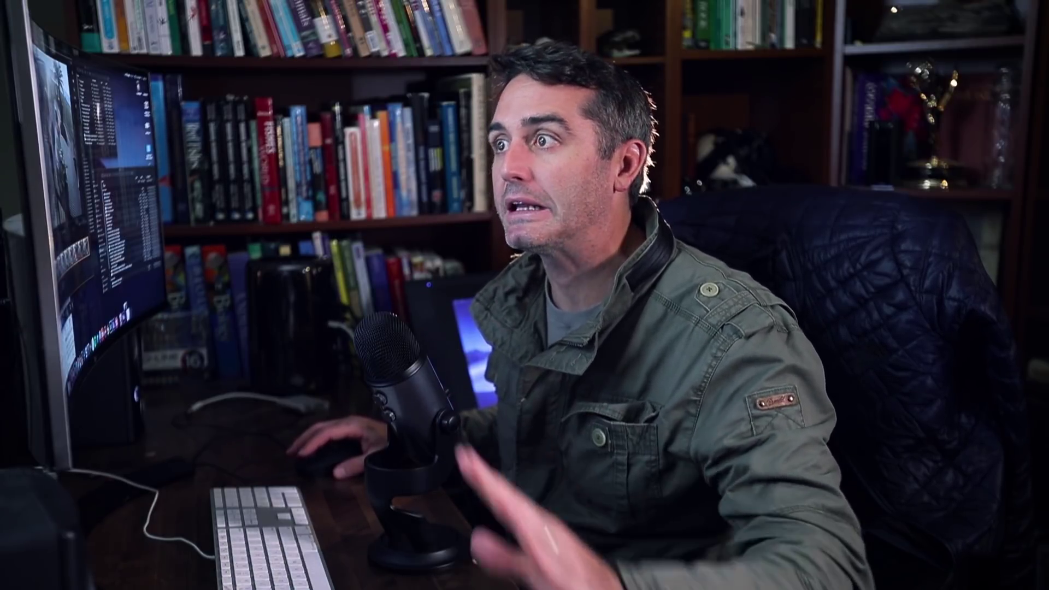
# Add the 1 (4) copy forest clip, delete the beach clip, and play it back
pyautogui.click(95, 239)
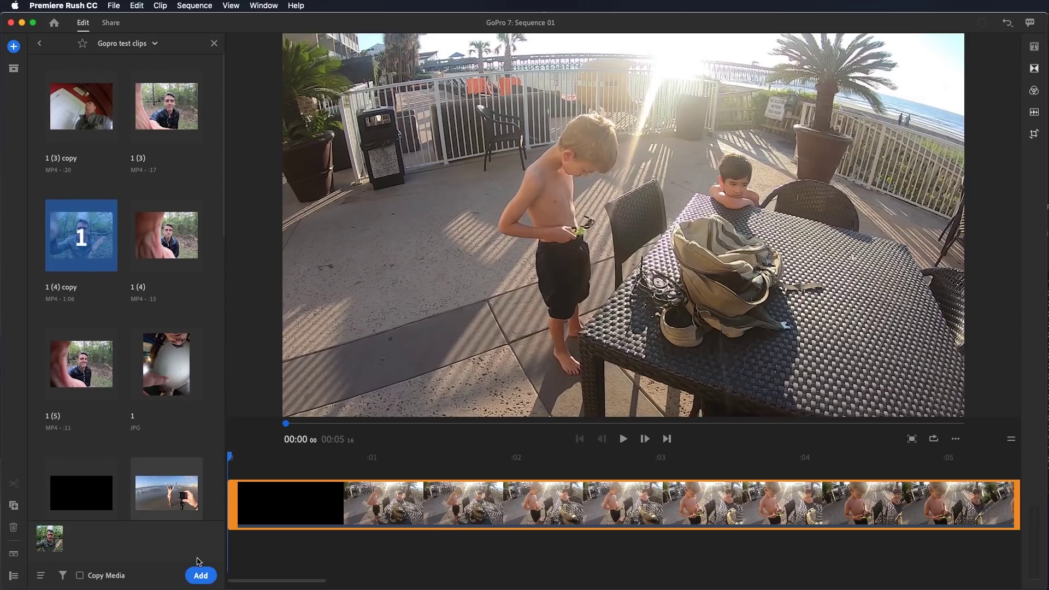
pyautogui.click(201, 576)
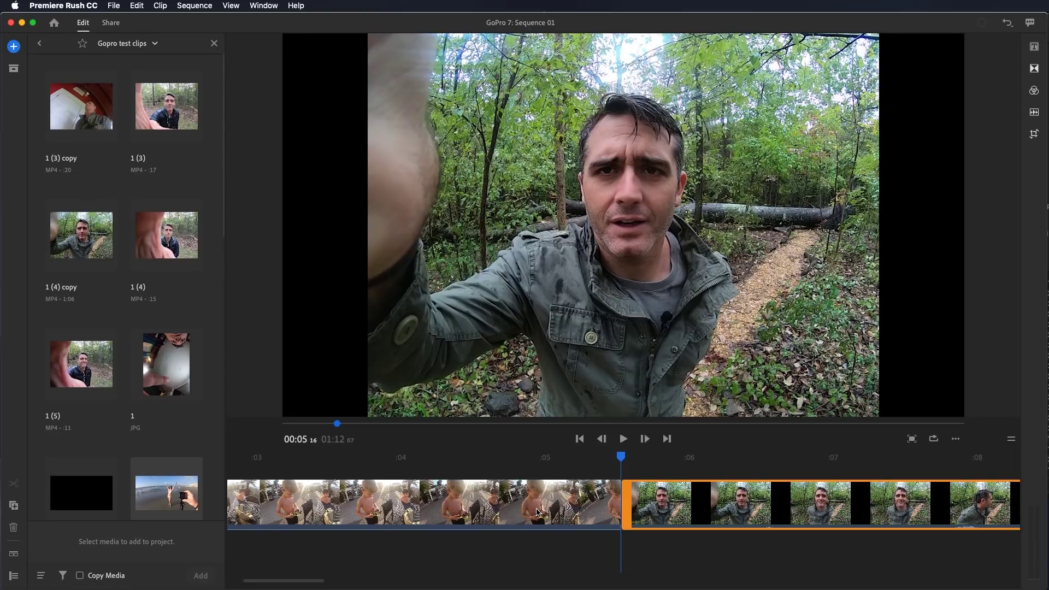
pyautogui.click(537, 512)
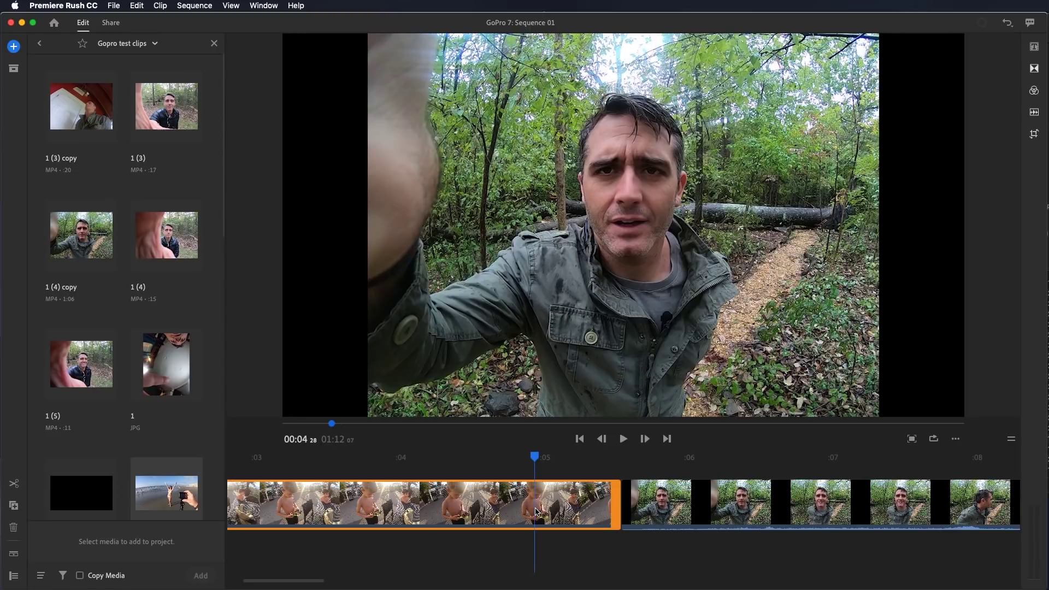
pyautogui.press('Delete')
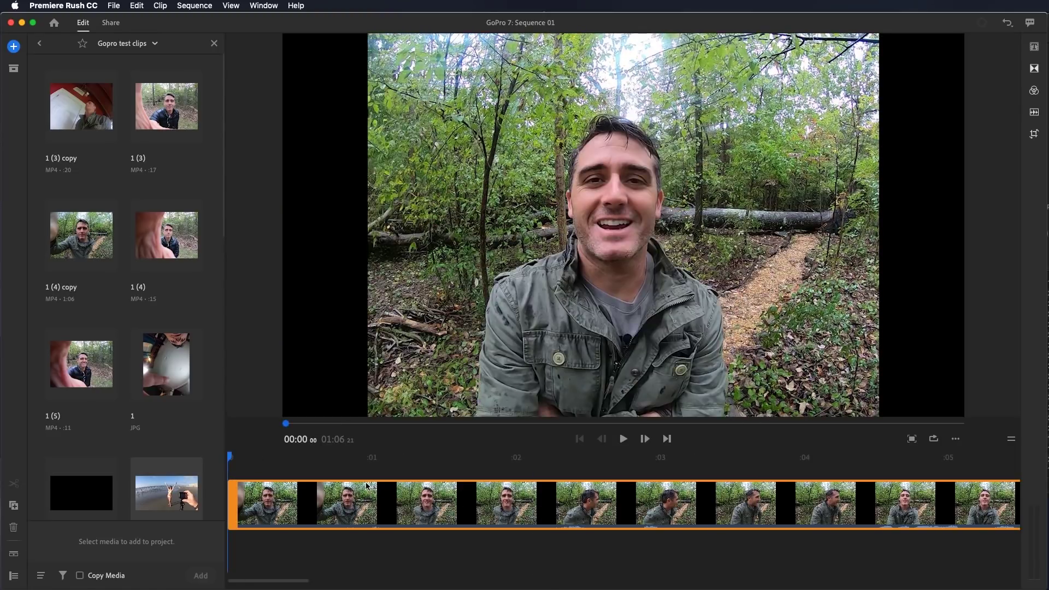
pyautogui.press('space')
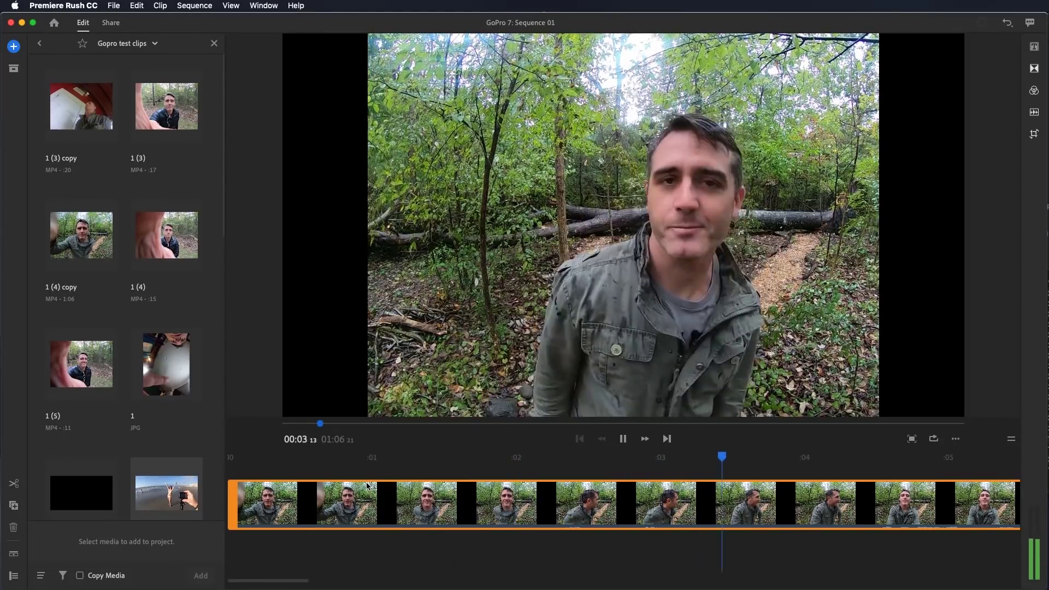
pyautogui.scroll(-5, 367, 486)
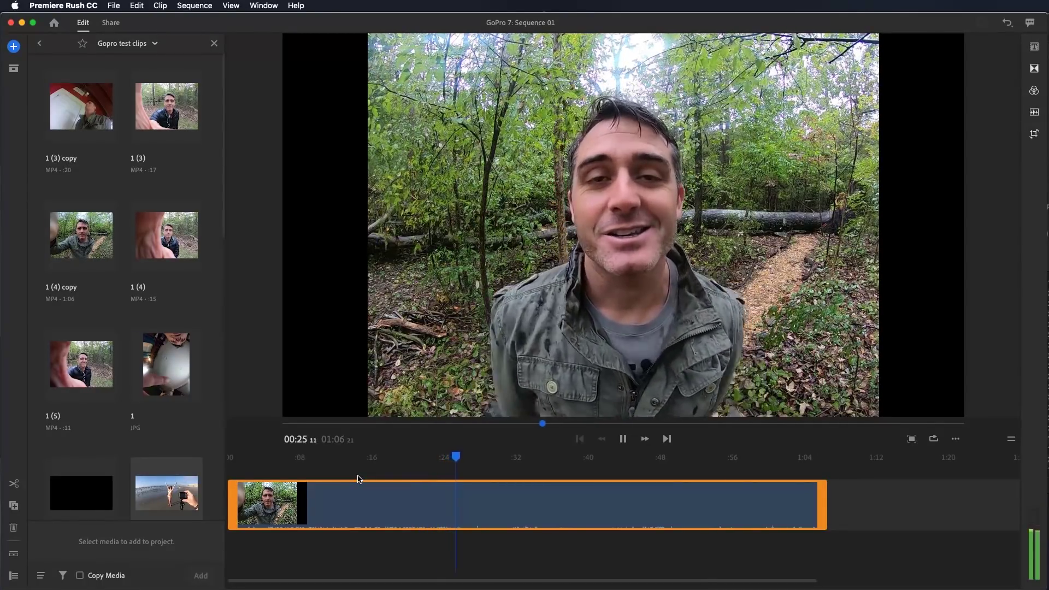
# Trim the forest clip's end slightly and split it at about 26 seconds
pyautogui.press('space')
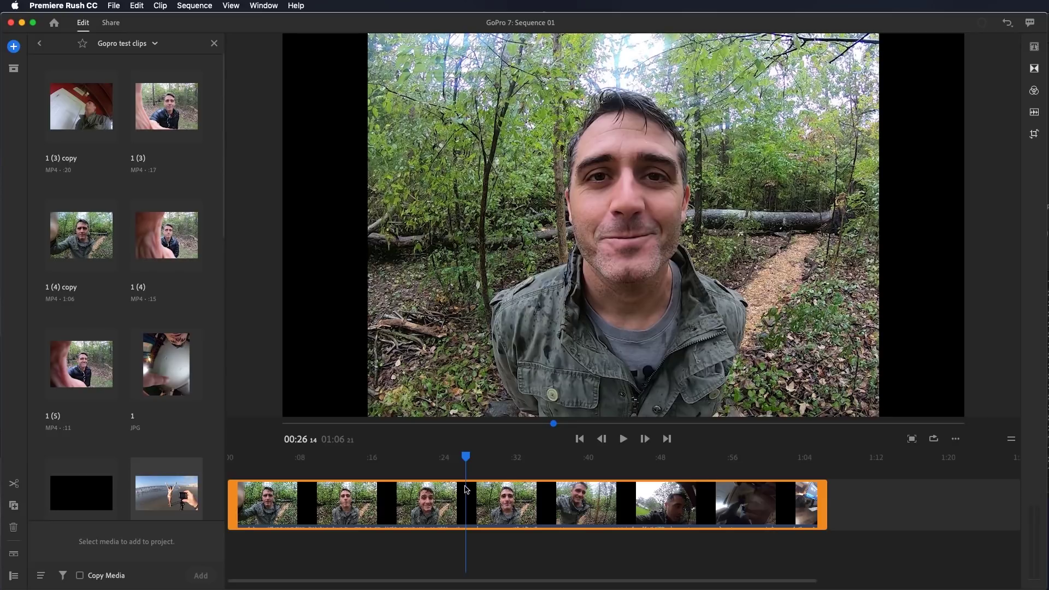
pyautogui.moveTo(820, 496)
pyautogui.mouseDown()
pyautogui.moveTo(793, 497)
pyautogui.moveTo(811, 498)
pyautogui.mouseUp()
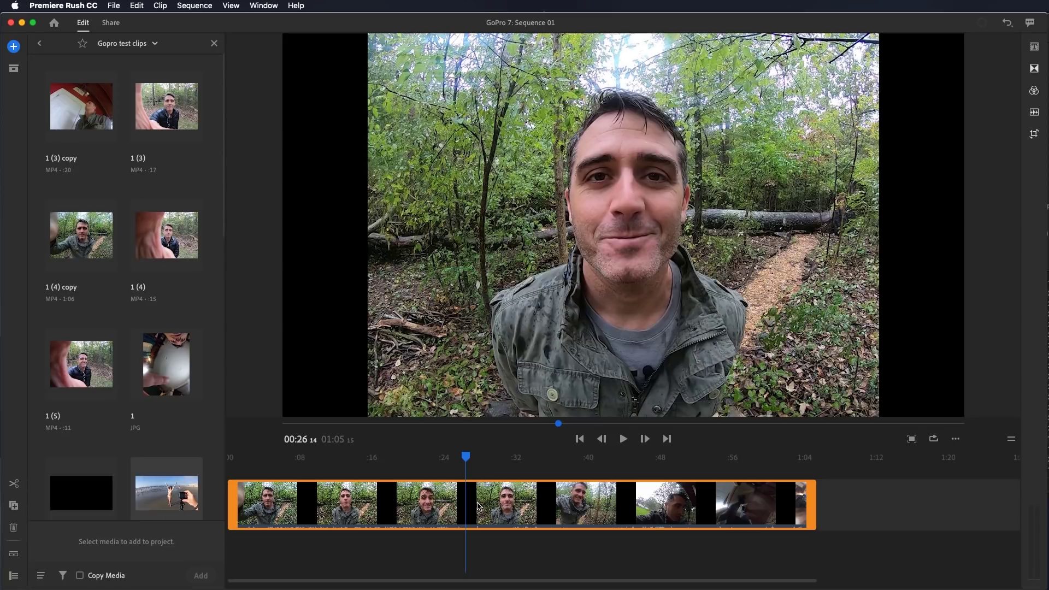
pyautogui.press('s')
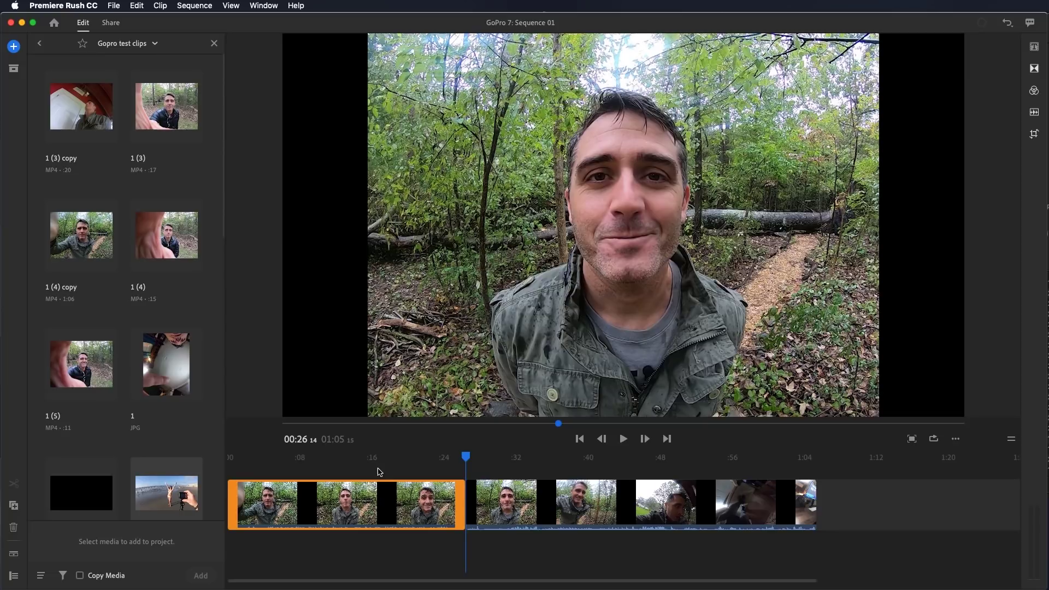
# Trim the first forest clip's opening to start around the four-second mark
pyautogui.moveTo(306, 462); pyautogui.dragTo(264, 460)
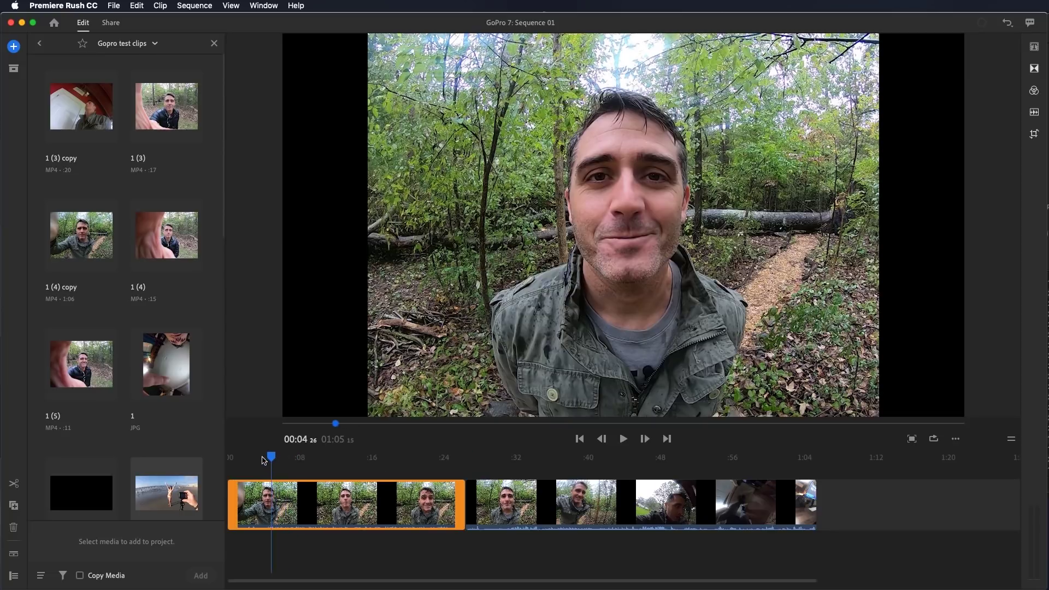
pyautogui.press('space')
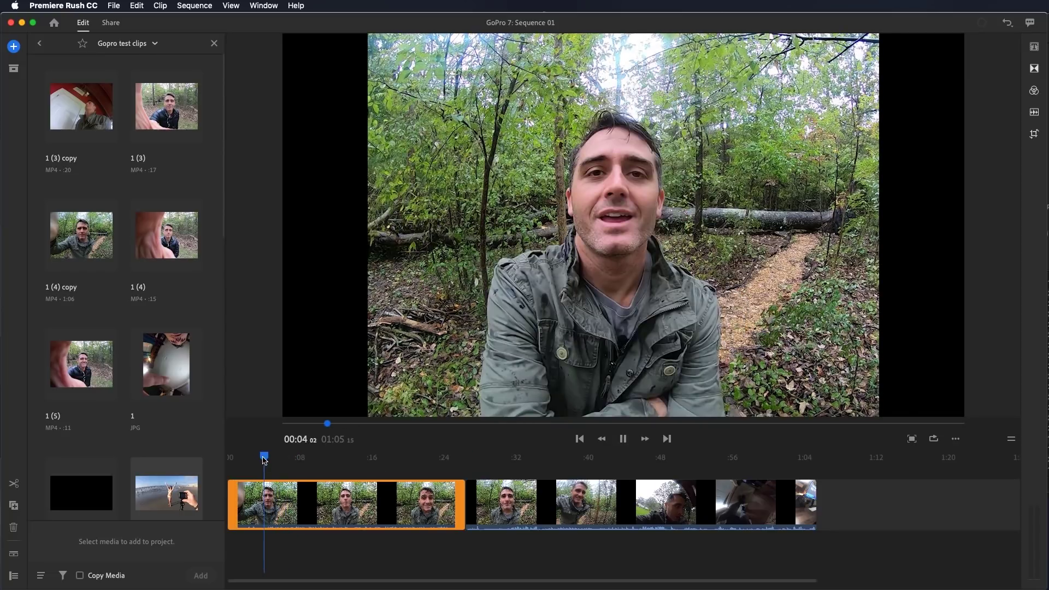
pyautogui.moveTo(264, 461); pyautogui.dragTo(268, 463)
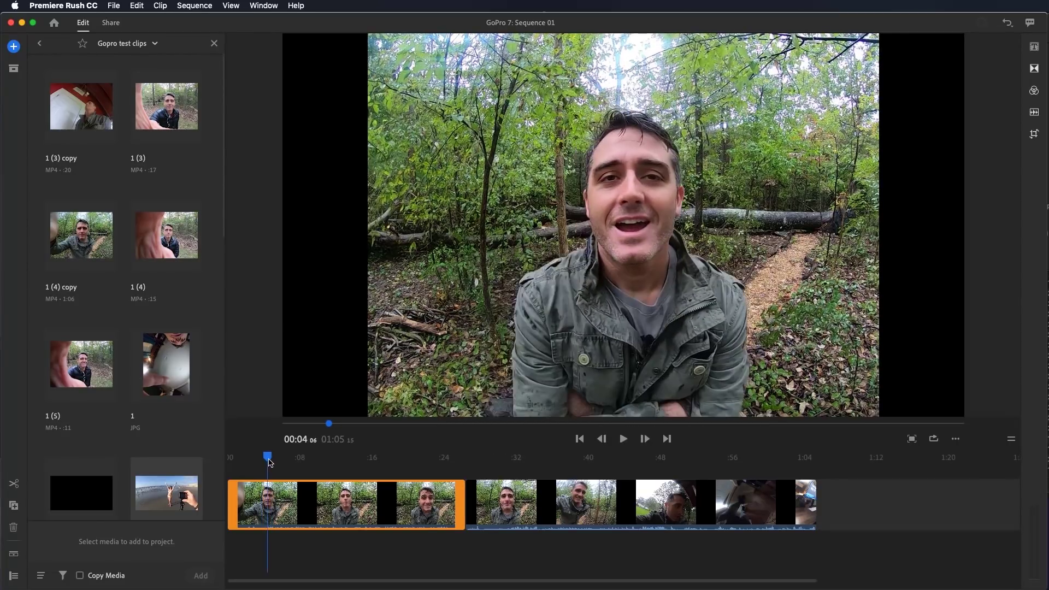
pyautogui.moveTo(232, 495); pyautogui.dragTo(271, 502)
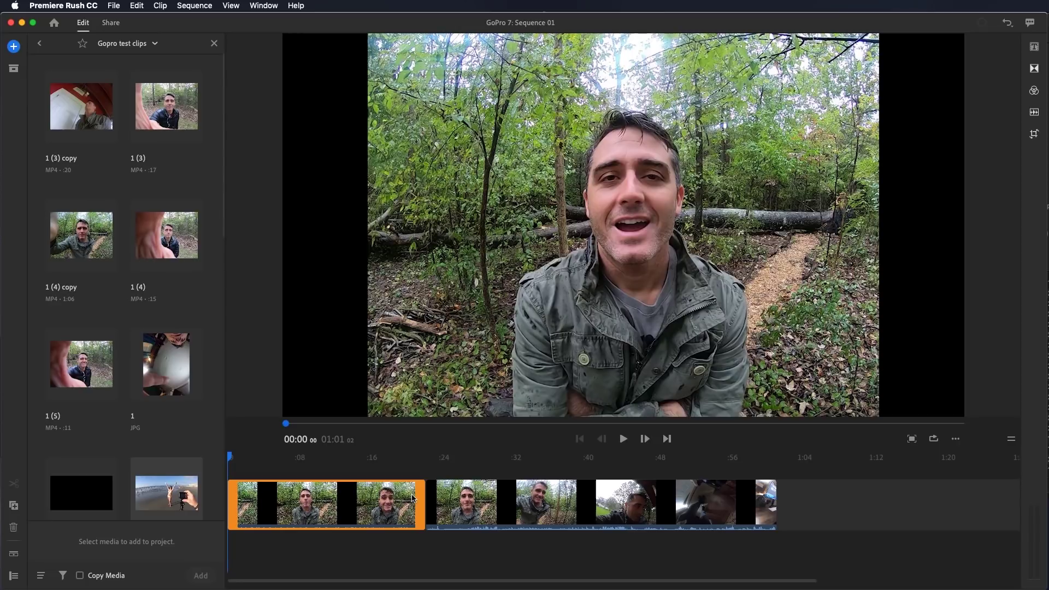
pyautogui.moveTo(379, 504)
pyautogui.mouseDown()
pyautogui.moveTo(601, 505)
pyautogui.moveTo(393, 506)
pyautogui.mouseUp()
# Set the first forest clip's Transform width to 100 and vertical position to 480
pyautogui.click(1033, 135)
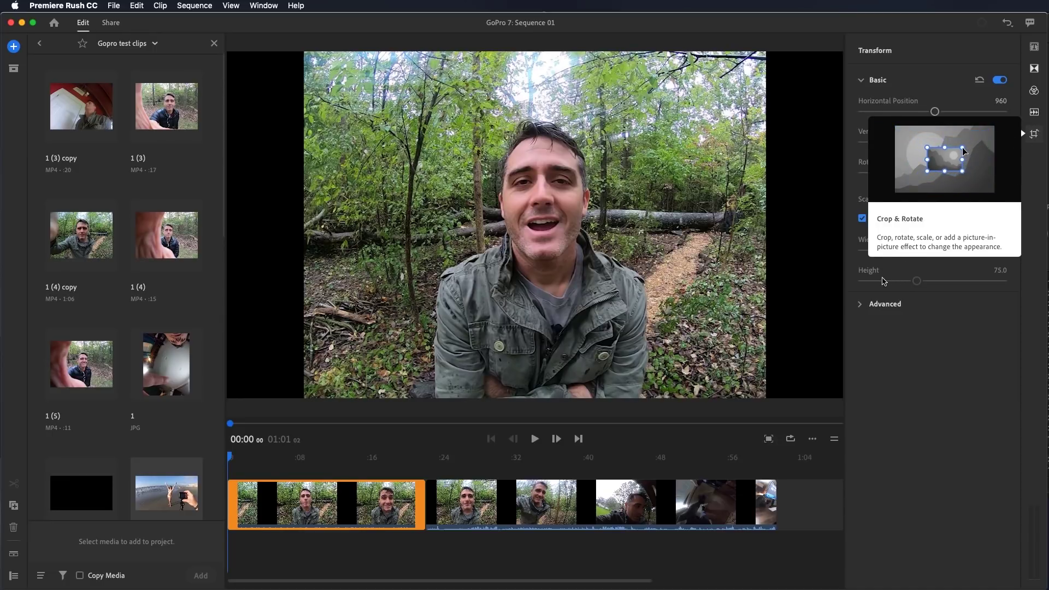
pyautogui.moveTo(916, 251); pyautogui.dragTo(933, 251)
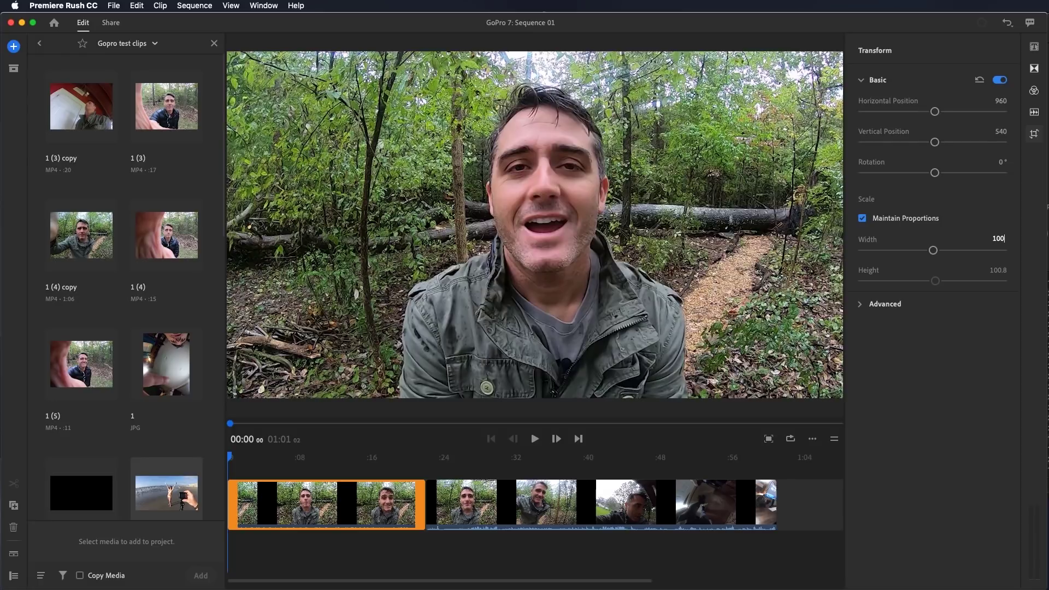
pyautogui.press('Return')
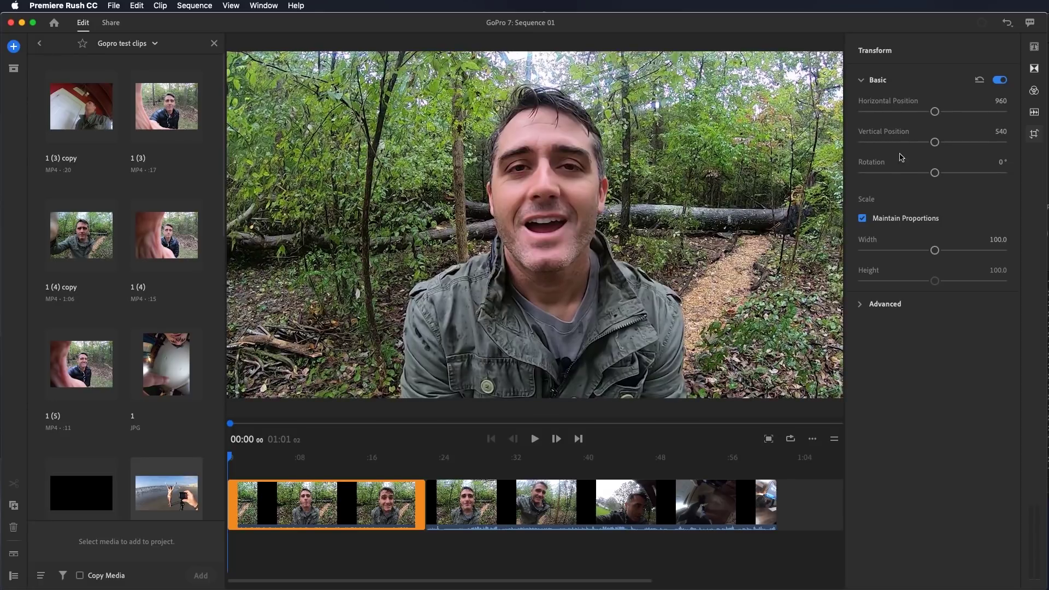
pyautogui.moveTo(935, 143); pyautogui.dragTo(929, 146)
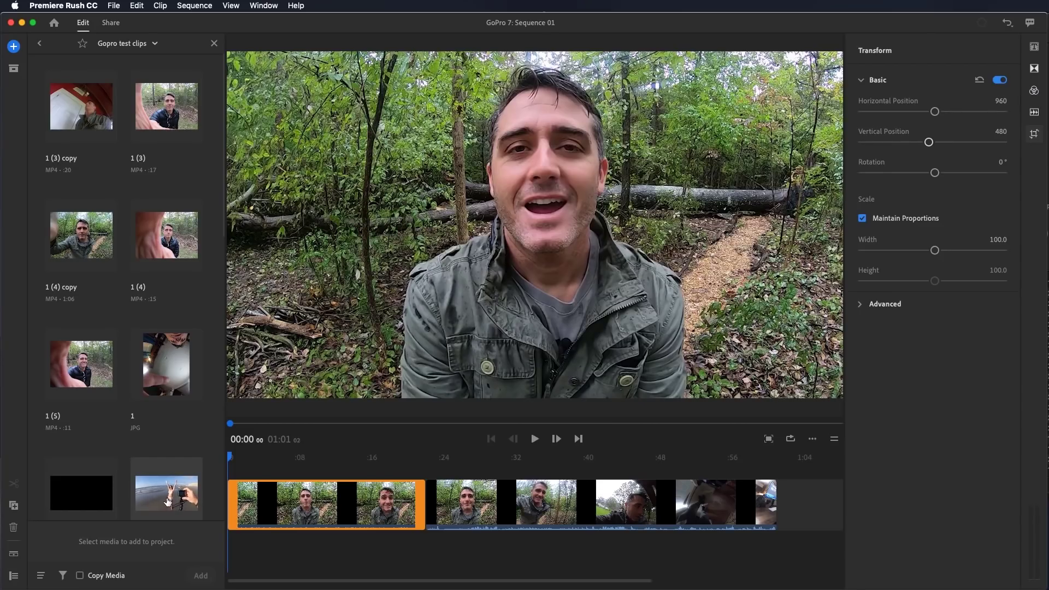
# Place a beach clip and At beach slowmo as B-roll above the main track
pyautogui.moveTo(168, 501); pyautogui.dragTo(158, 474)
pyautogui.scroll(-10, 141, 457)
pyautogui.scroll(5, 142, 459)
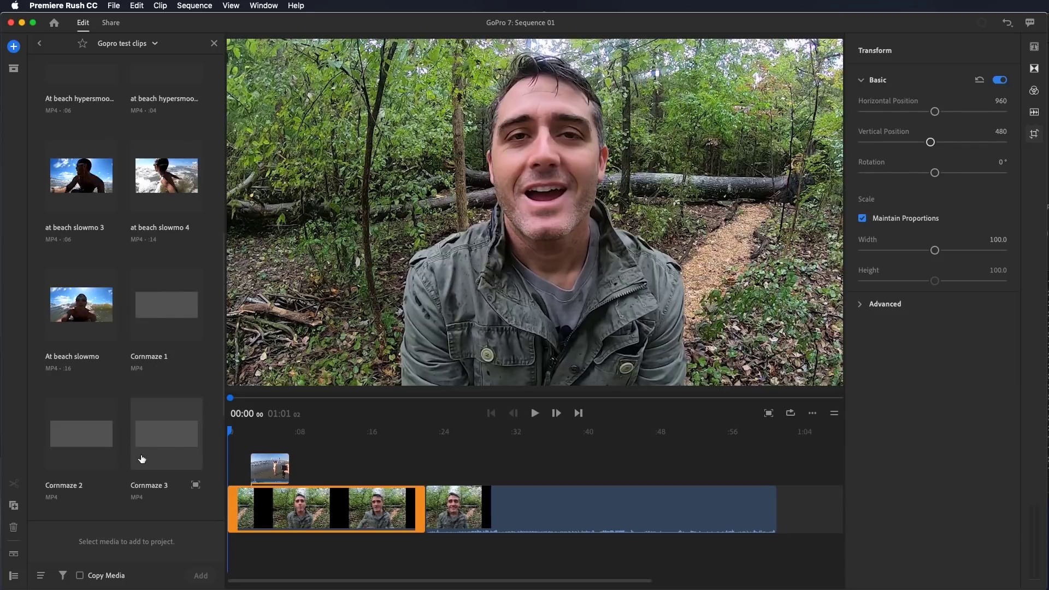
pyautogui.click(76, 315)
pyautogui.moveTo(76, 315); pyautogui.dragTo(288, 466)
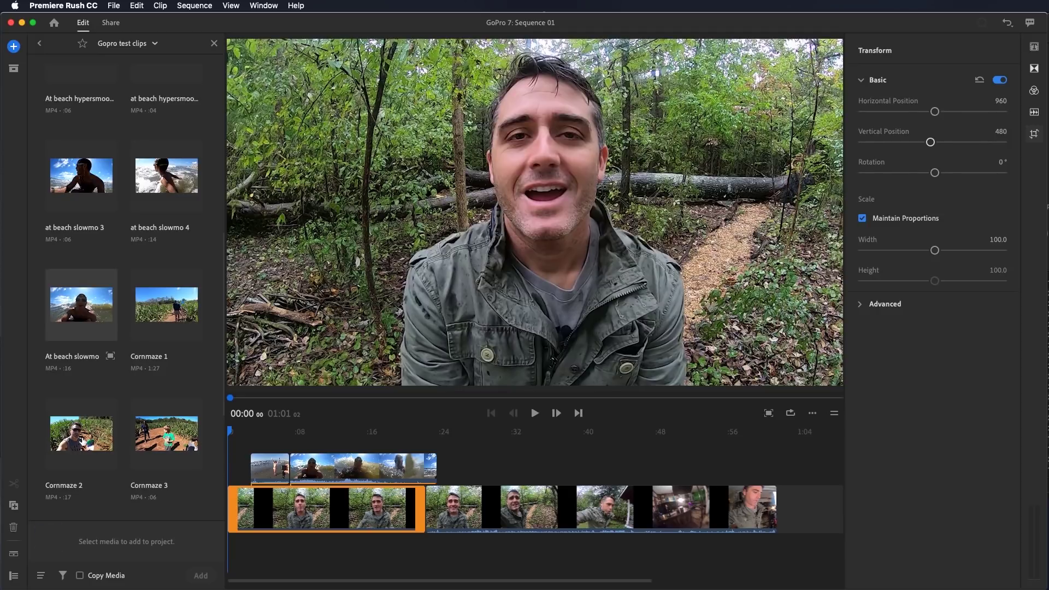
# Add the Cornmaze 1 clip at the end of the main track
pyautogui.click(160, 309)
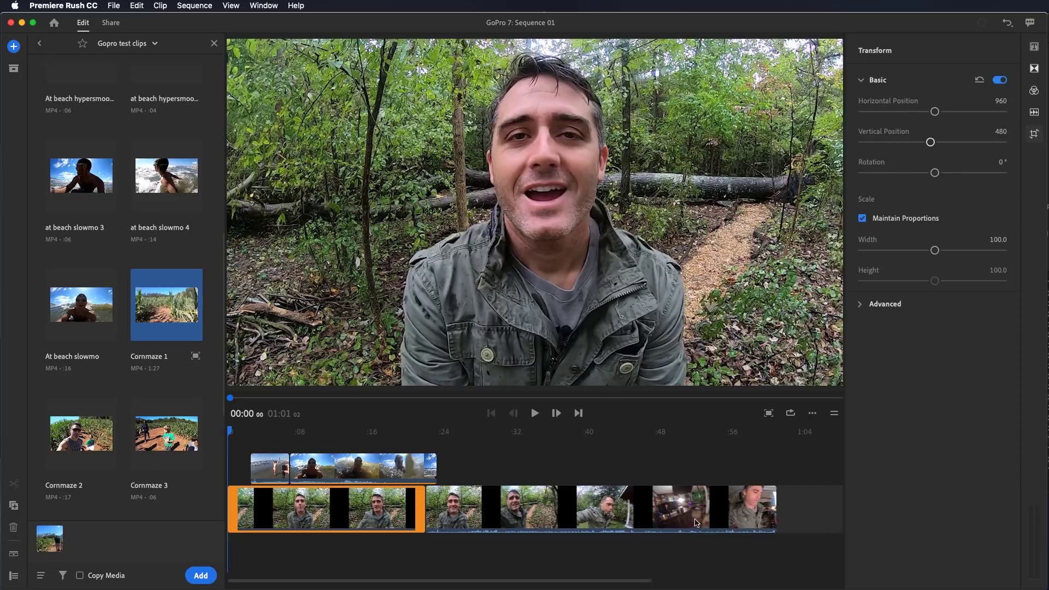
pyautogui.moveTo(758, 514); pyautogui.dragTo(783, 516)
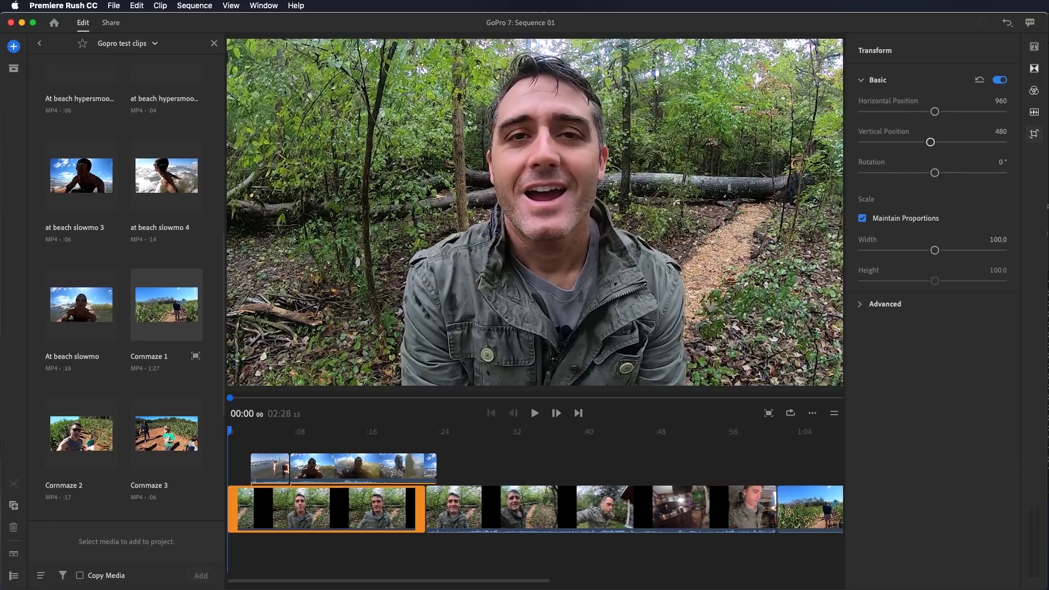
pyautogui.moveTo(520, 583); pyautogui.dragTo(585, 580)
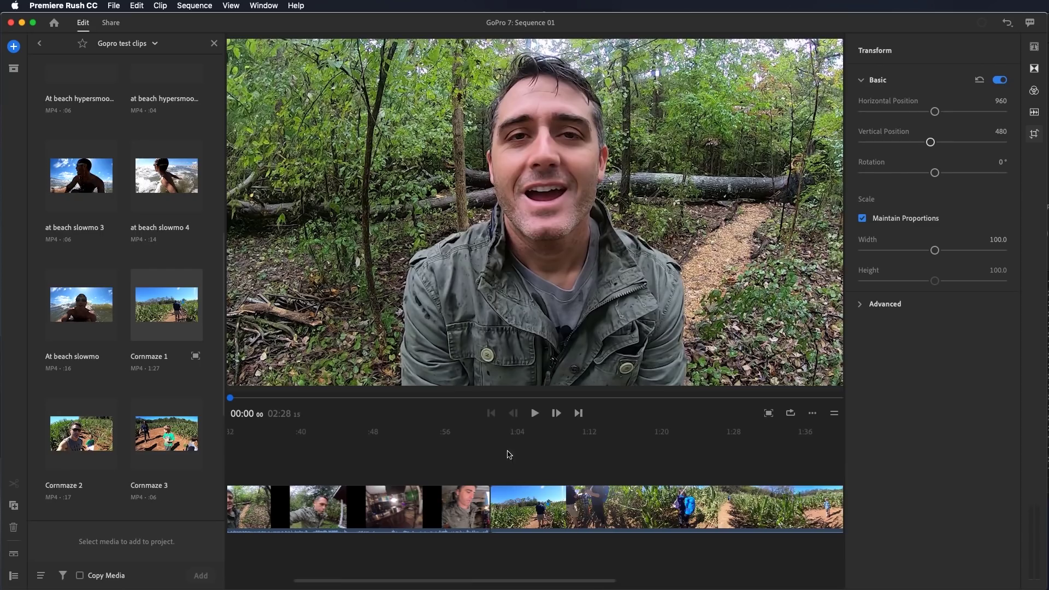
# End the cornmaze clip at 01:07, delete the remainder, and lift it onto the B-roll track
pyautogui.click(491, 434)
pyautogui.press('space')
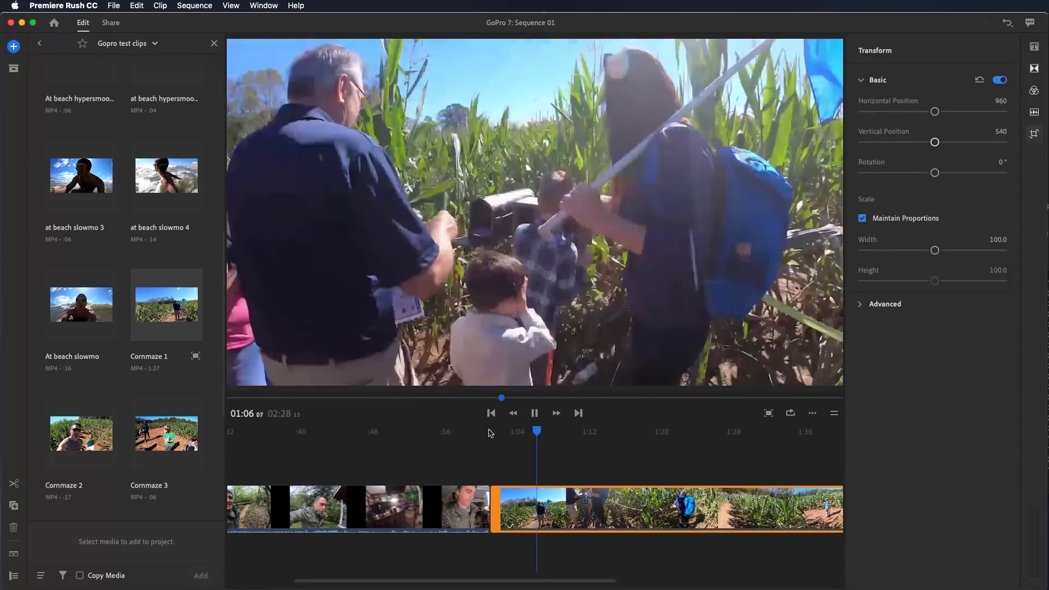
pyautogui.press('space')
pyautogui.press('s')
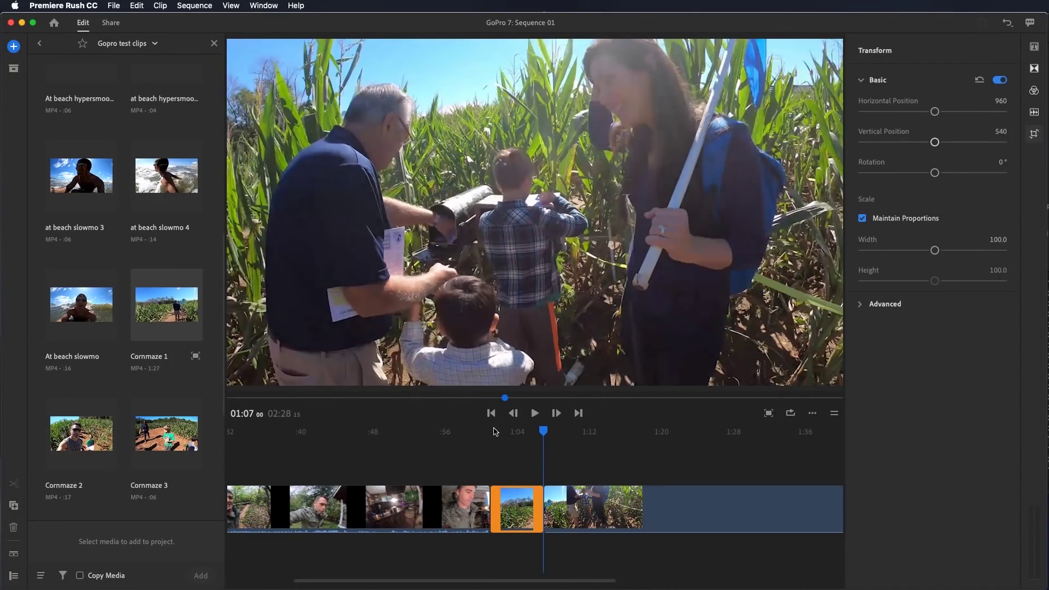
pyautogui.click(571, 493)
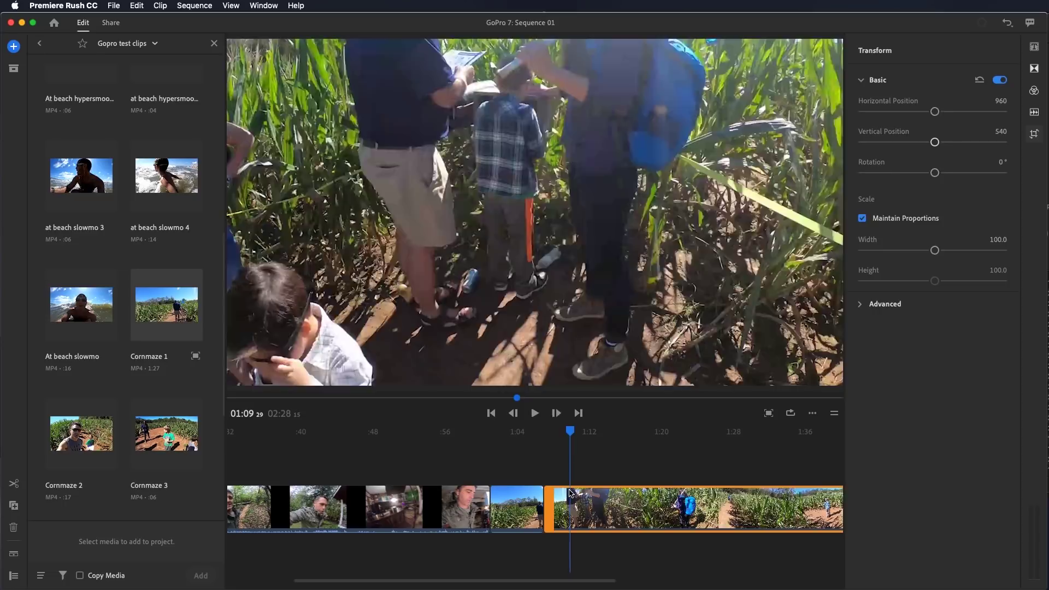
pyautogui.press('Delete')
pyautogui.moveTo(519, 511); pyautogui.dragTo(342, 471)
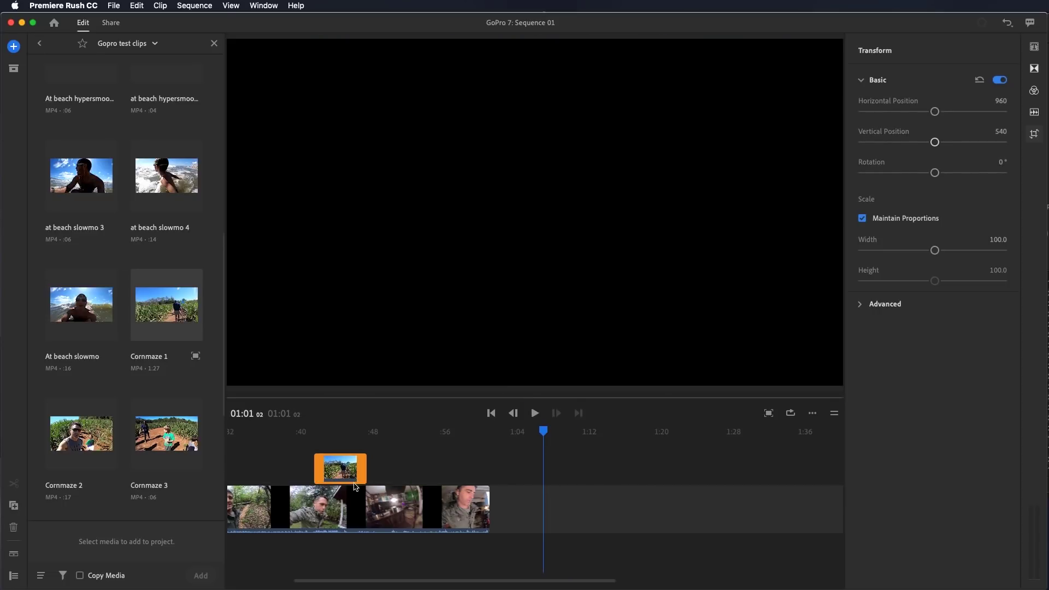
# Add a name title at the sequence start with the presenter's name and social handle
pyautogui.scroll(-3, 355, 486)
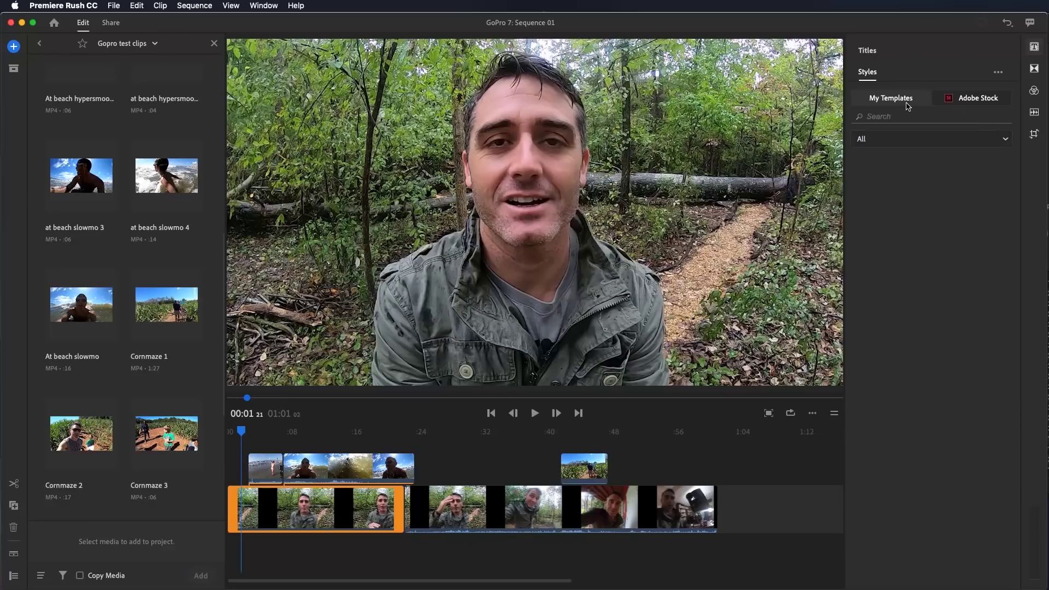
pyautogui.scroll(-5, 892, 415)
pyautogui.scroll(-3, 893, 415)
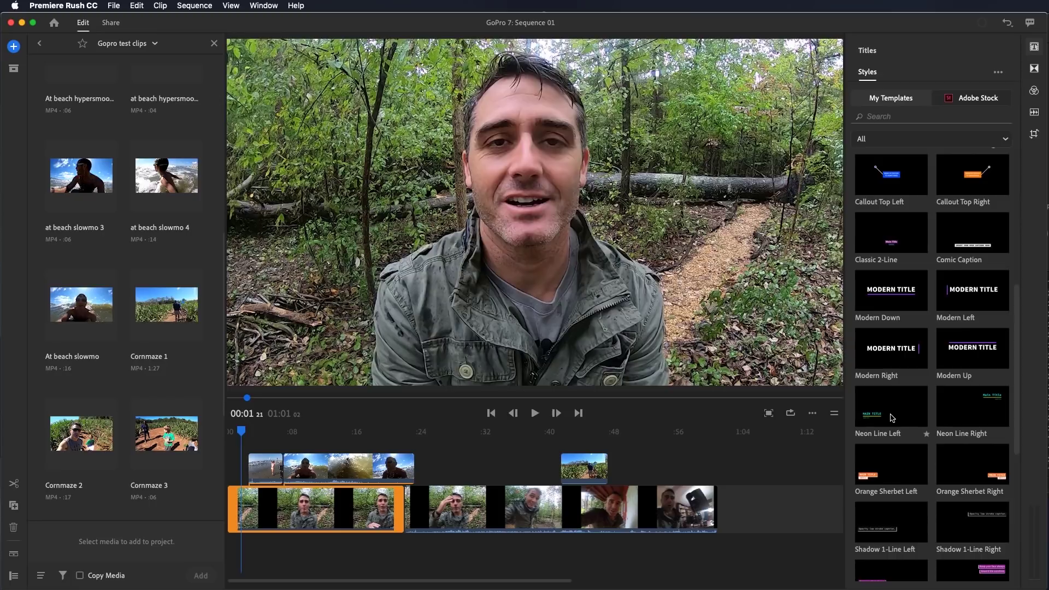
pyautogui.moveTo(339, 439); pyautogui.dragTo(235, 431)
pyautogui.doubleClick(332, 281)
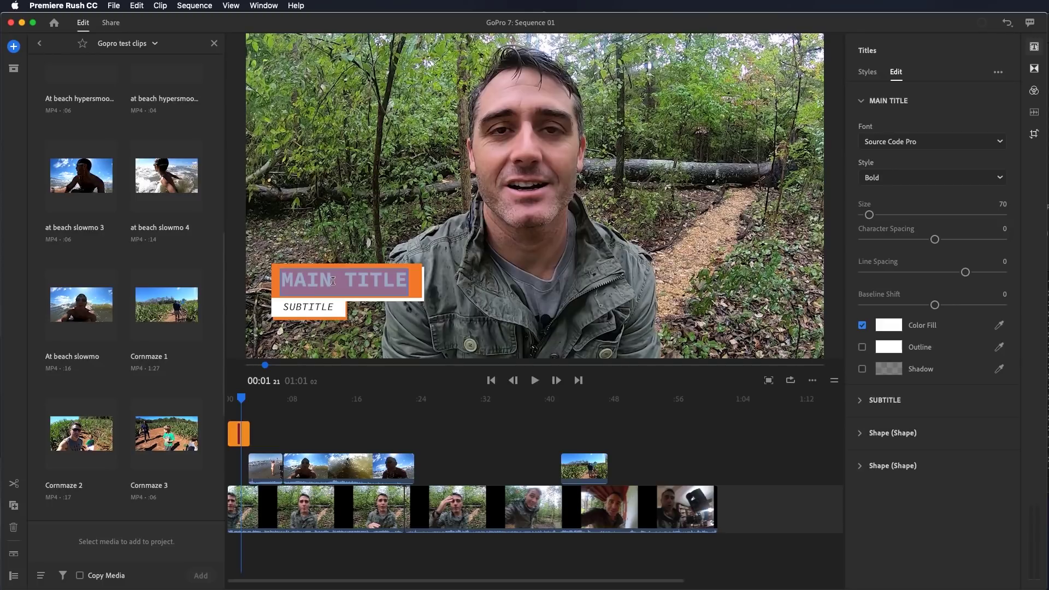
pyautogui.write('Rob Nelson')
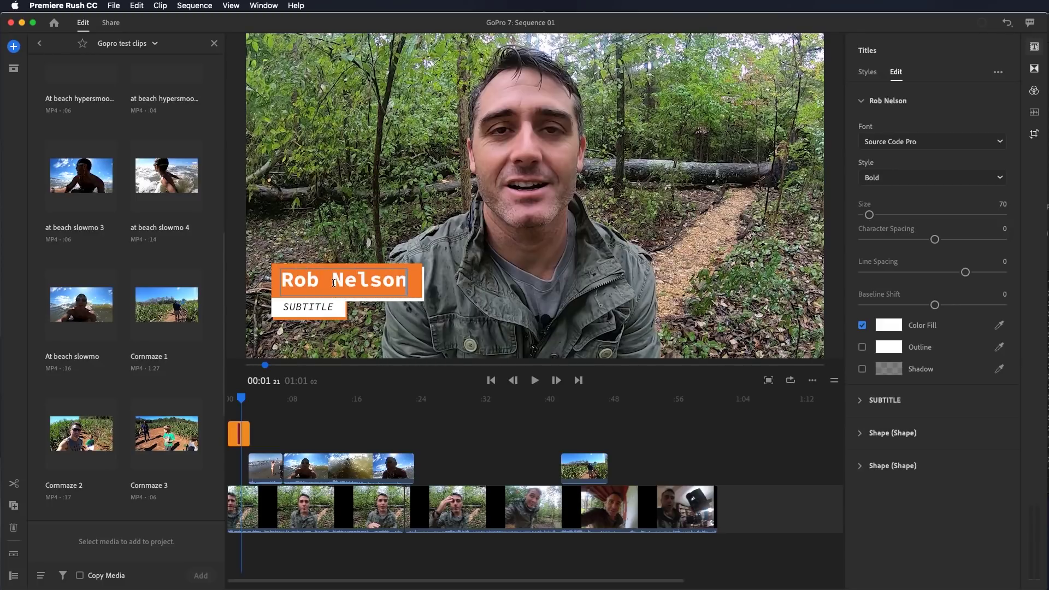
pyautogui.click(299, 307)
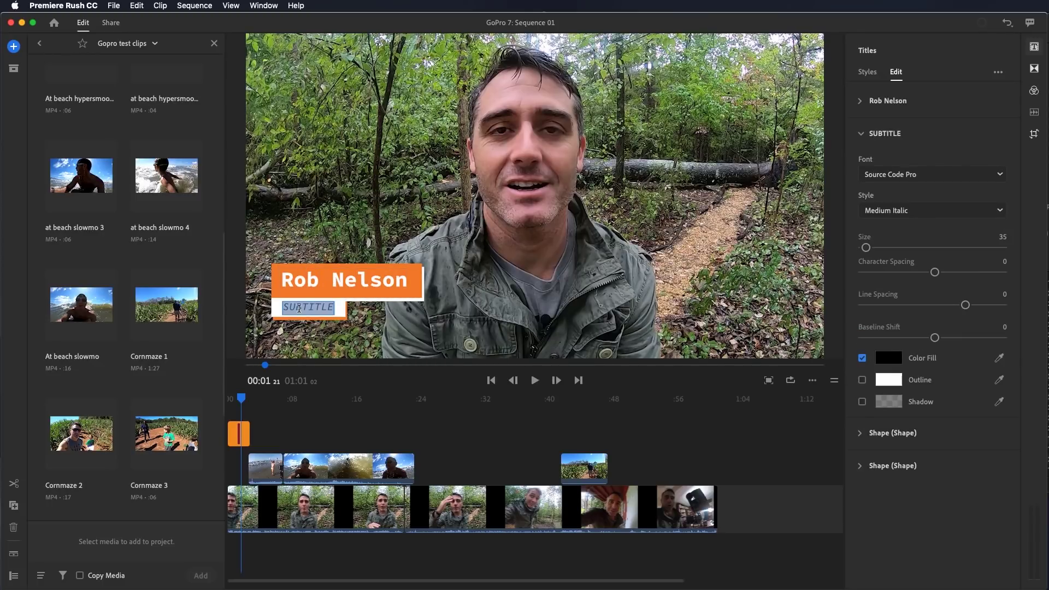
pyautogui.write('@')
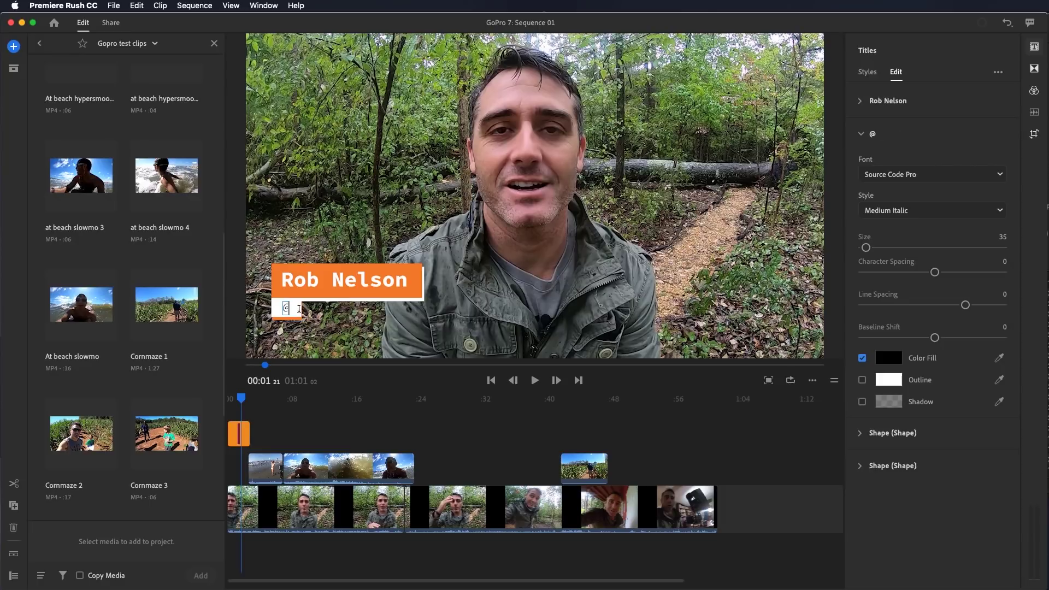
pyautogui.write('untamedscience')
pyautogui.click(224, 401)
pyautogui.press('space')
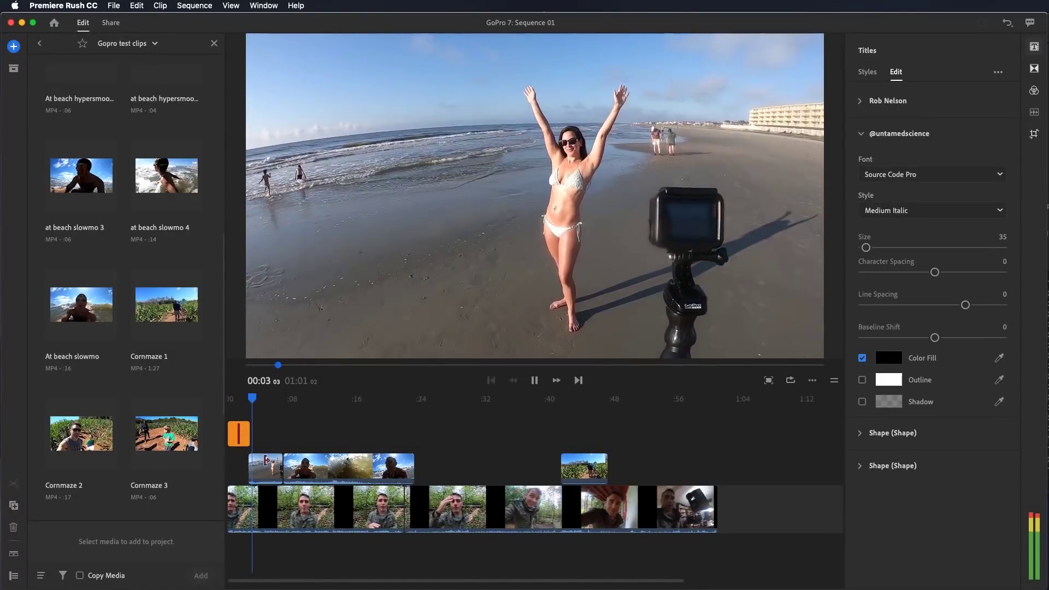
# Move the first beach clip up one track and show its audio settings
pyautogui.click(268, 474)
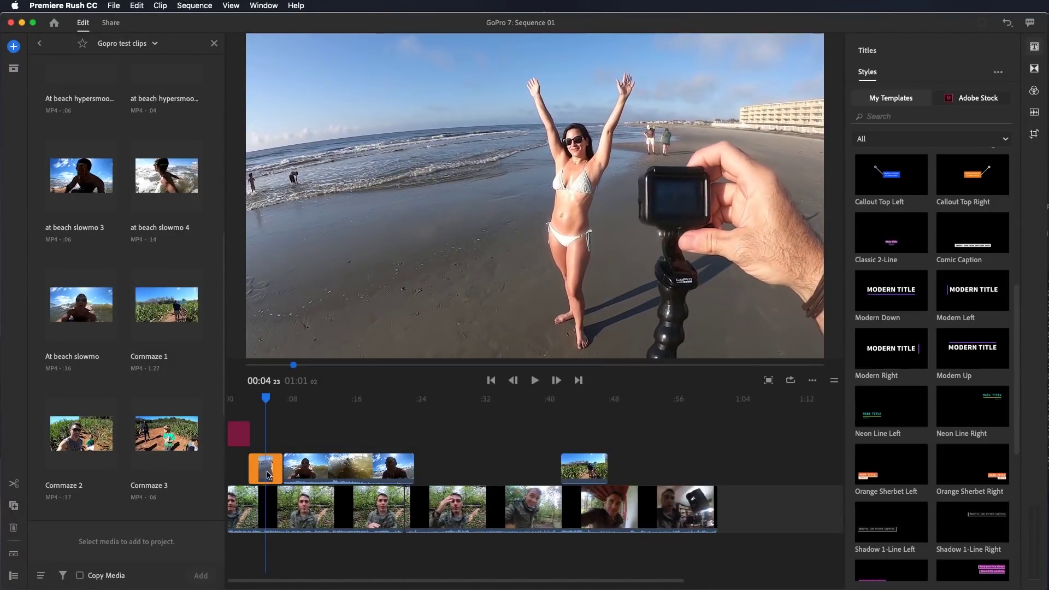
pyautogui.moveTo(267, 474); pyautogui.dragTo(276, 450)
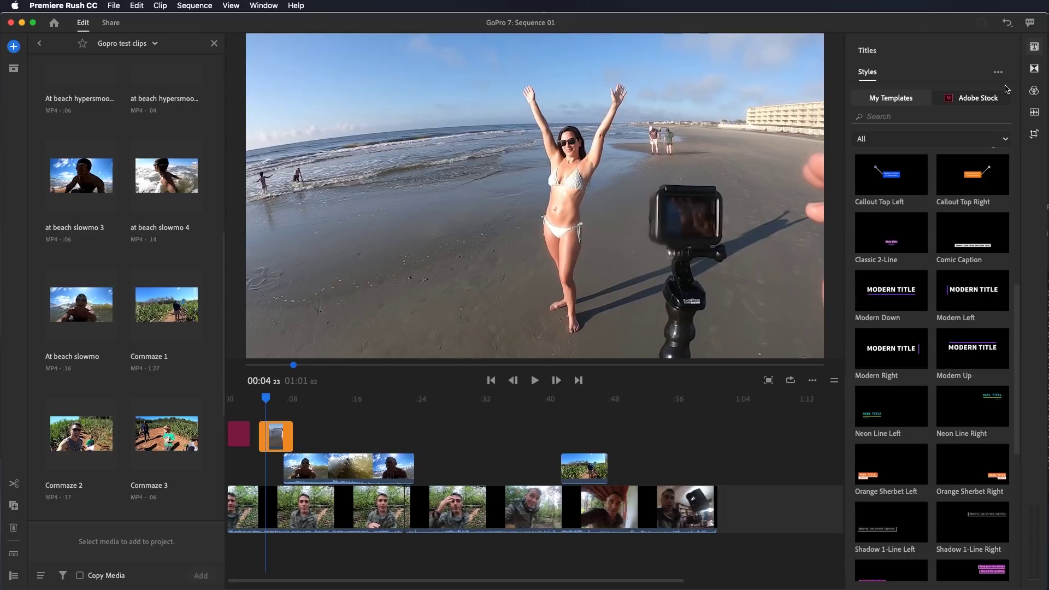
pyautogui.click(1033, 113)
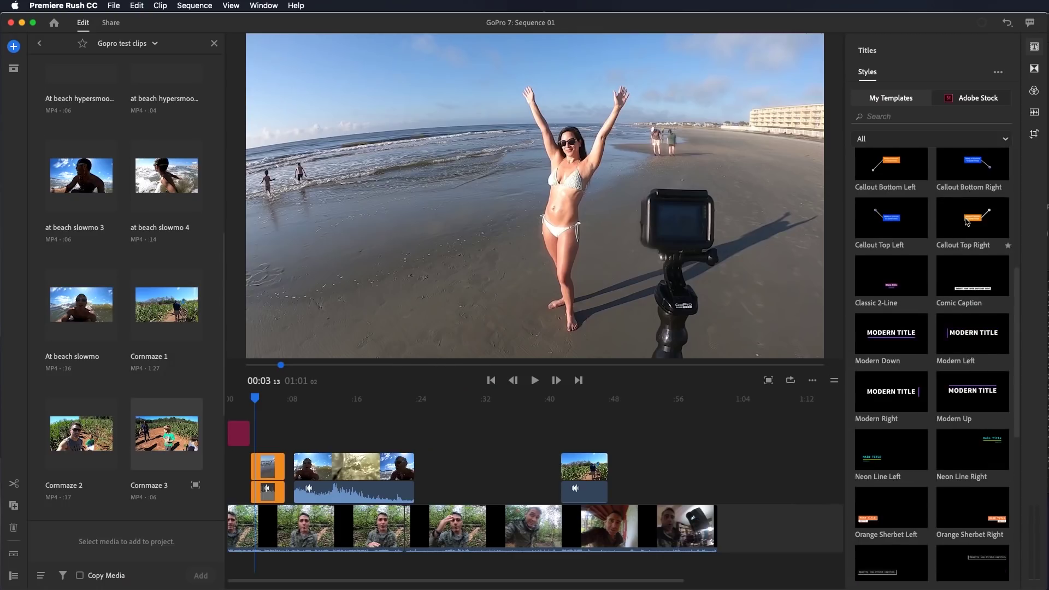
# Add a Callout Top Right title reading 'GoPro Hero7' and play it back
pyautogui.moveTo(966, 221); pyautogui.dragTo(254, 451)
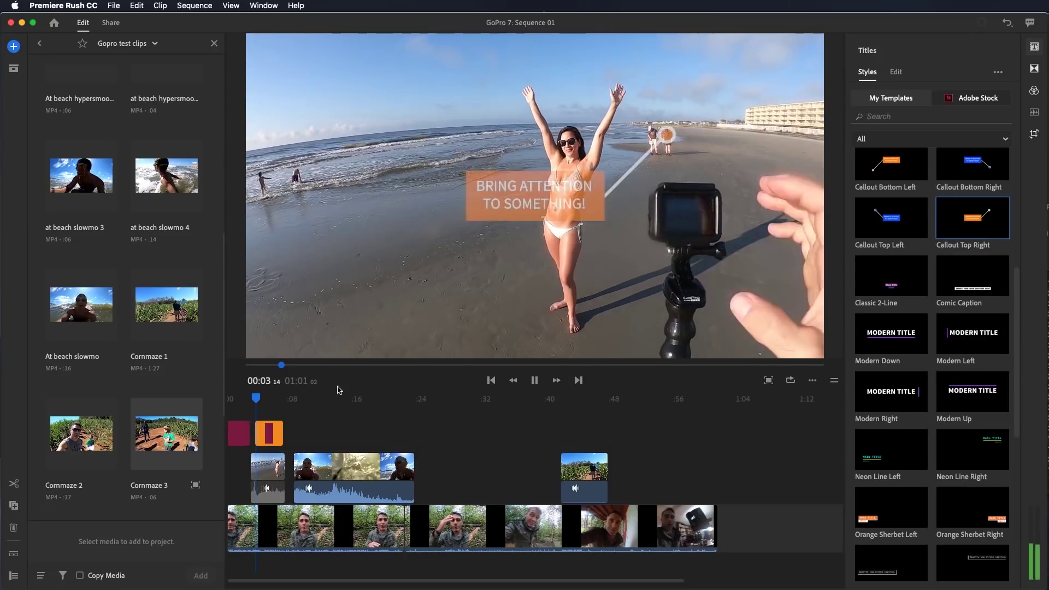
pyautogui.press('space')
pyautogui.doubleClick(526, 189)
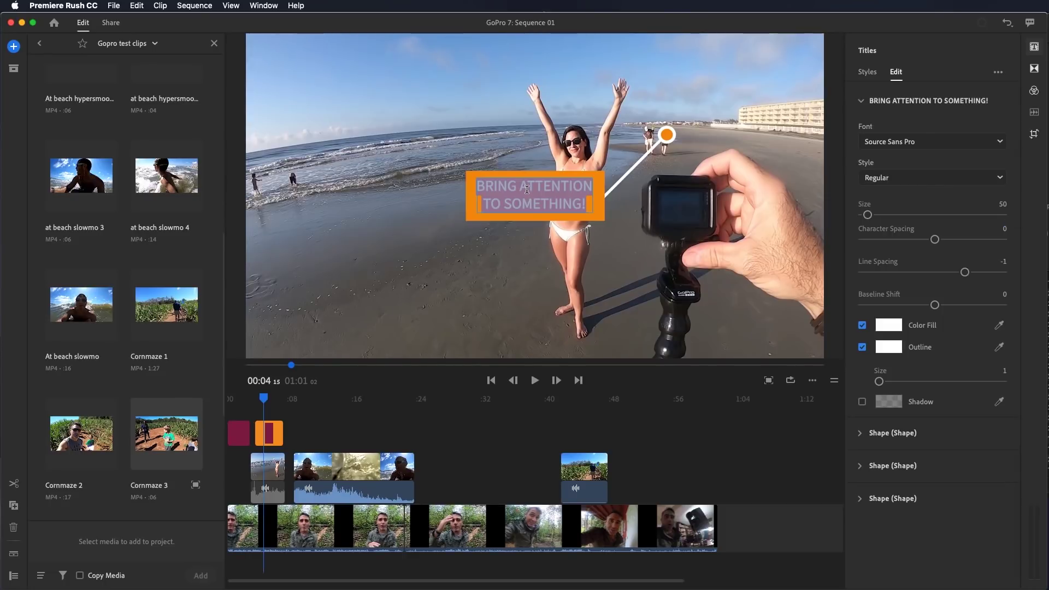
pyautogui.write('GoPro Her')
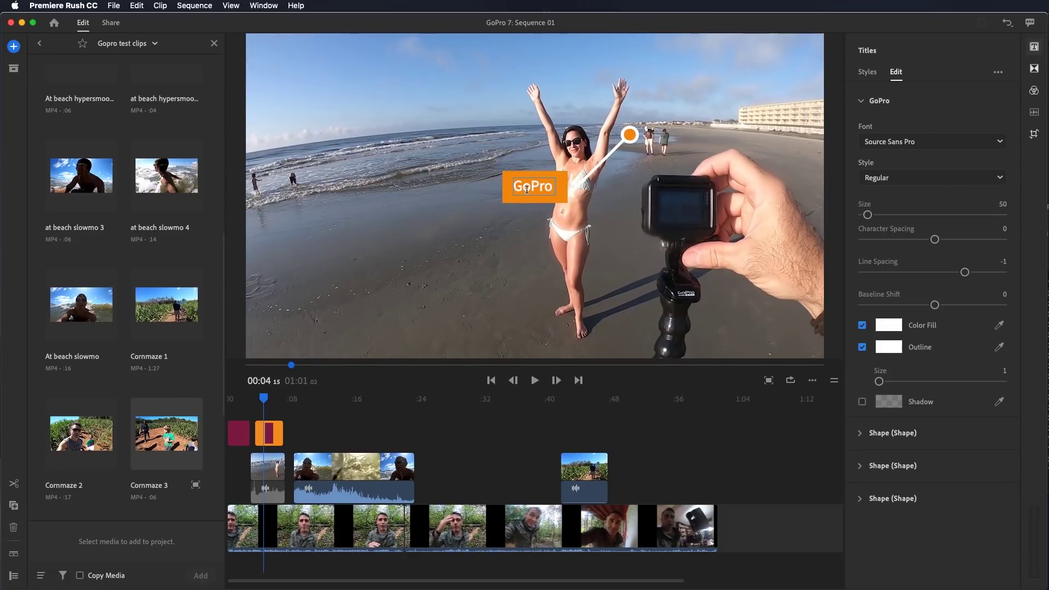
pyautogui.write('o?')
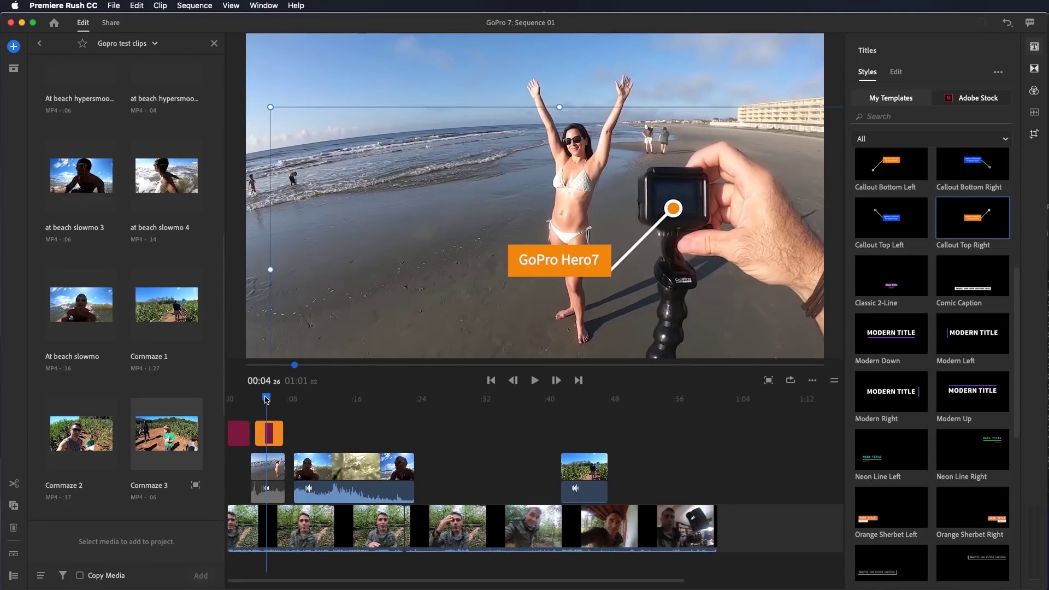
pyautogui.moveTo(266, 400); pyautogui.dragTo(264, 400)
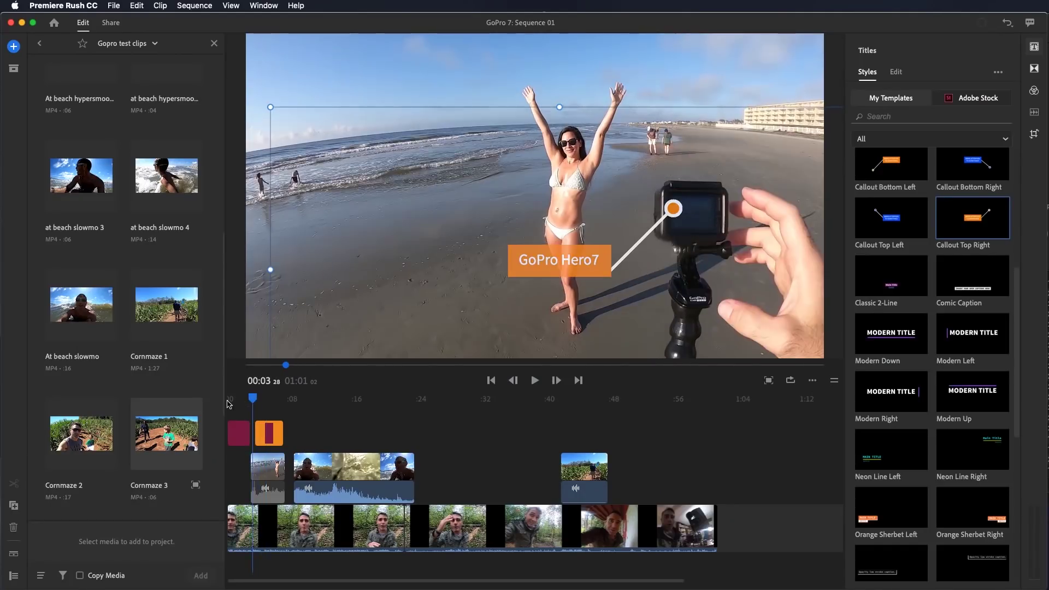
pyautogui.press('space')
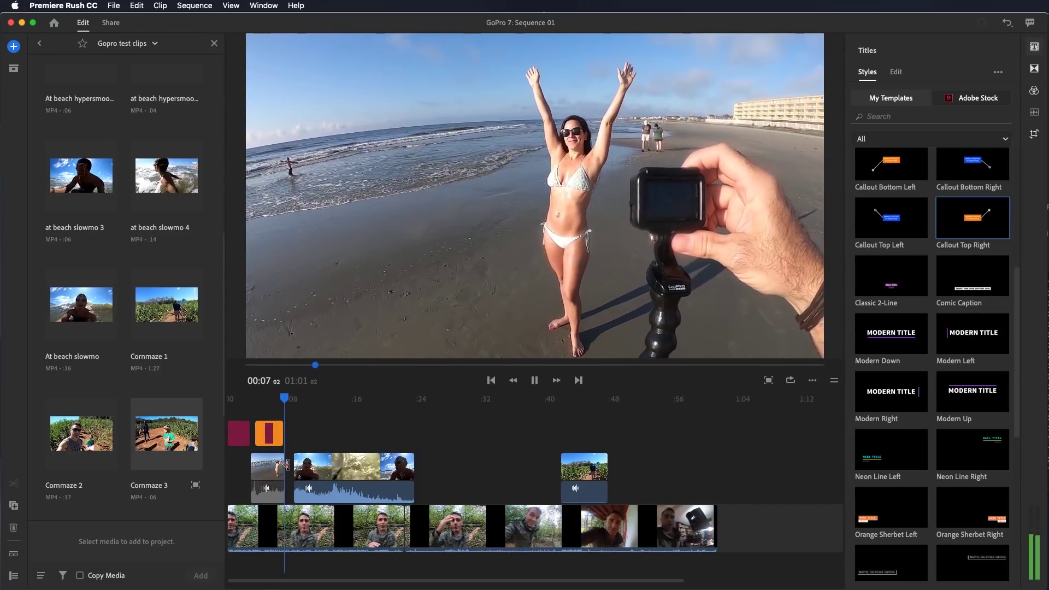
# Nudge the surf B-roll clip slightly earlier and mute its audio
pyautogui.press('space')
pyautogui.moveTo(322, 468); pyautogui.dragTo(317, 468)
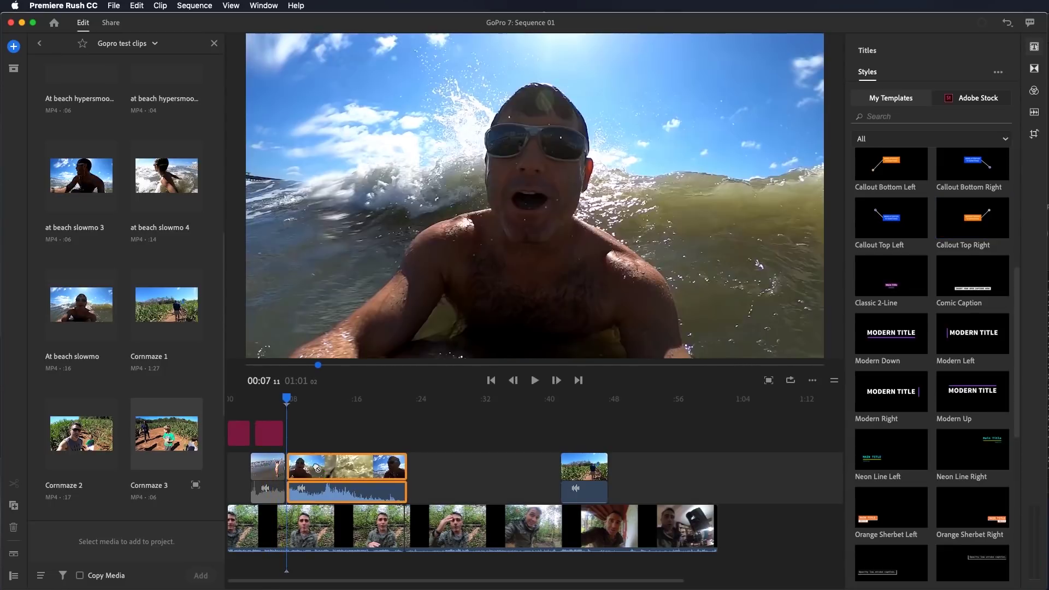
pyautogui.click(330, 493)
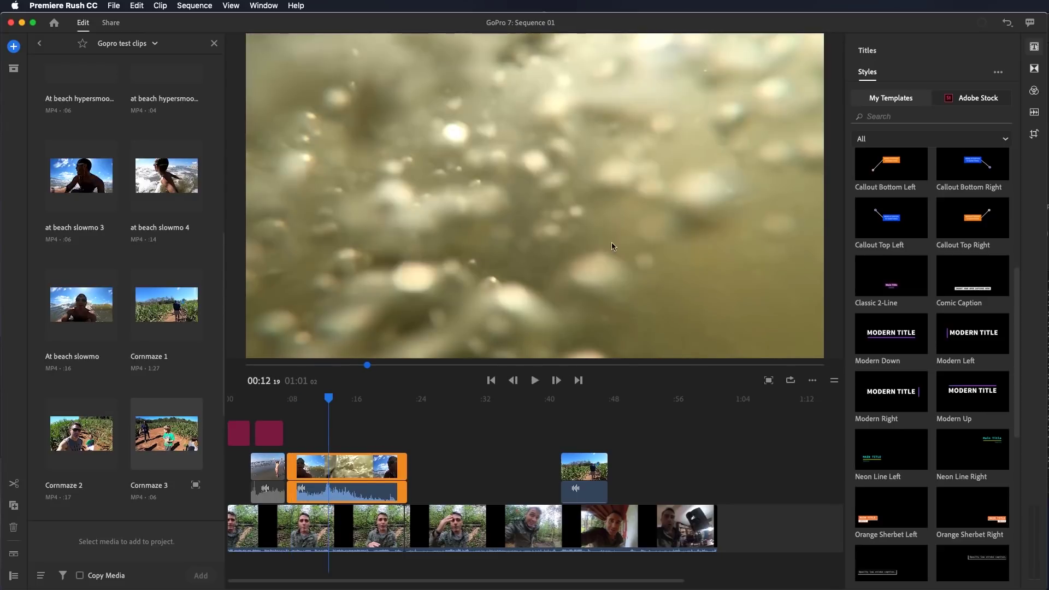
pyautogui.click(1035, 113)
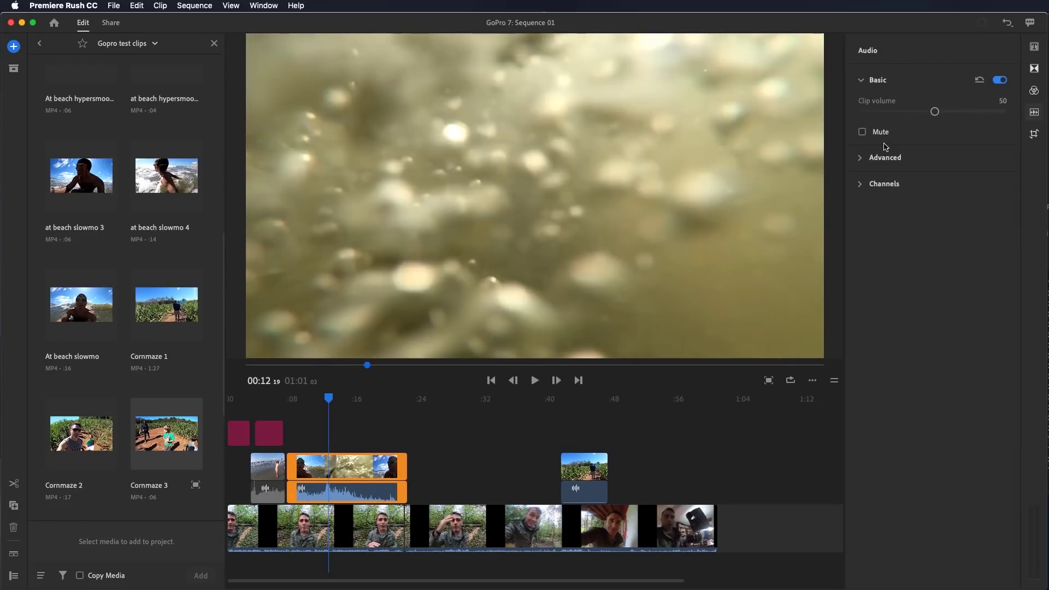
pyautogui.click(861, 132)
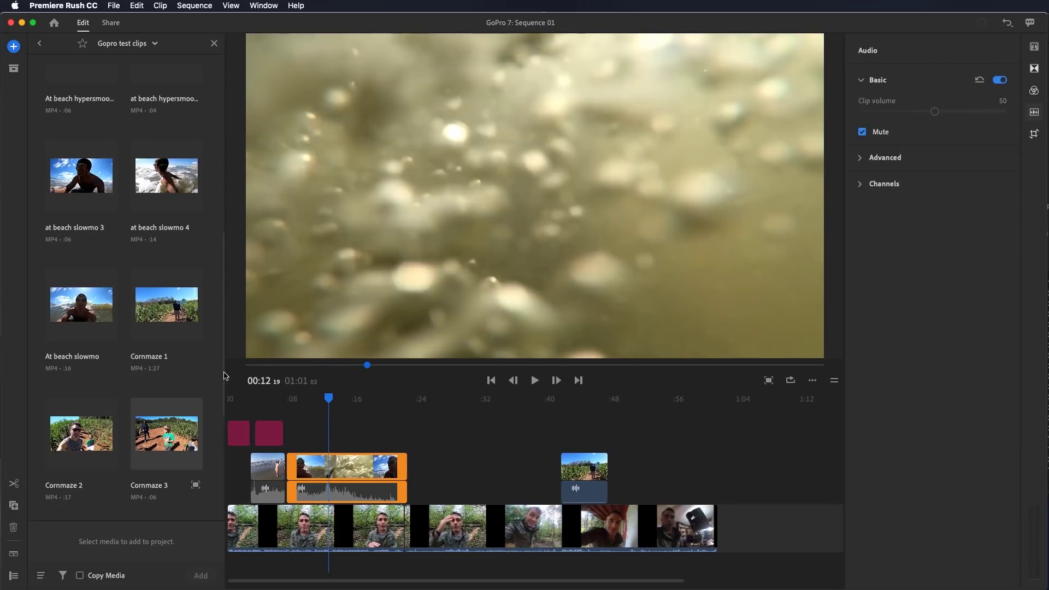
pyautogui.click(295, 399)
pyautogui.press('space')
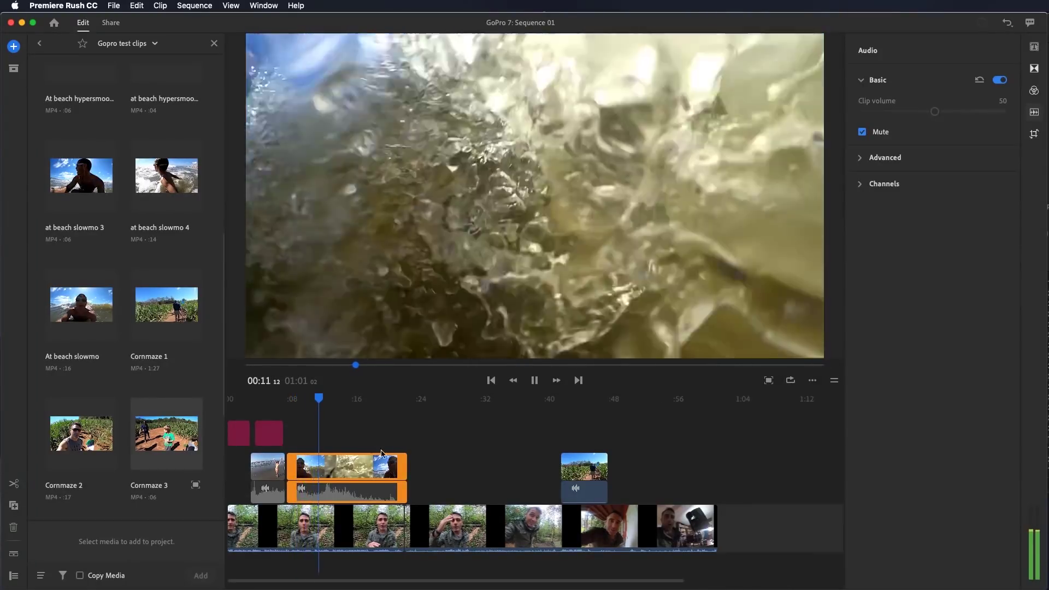
pyautogui.press('space')
# Trim the underwater clip and its audio to end at 00:11:23, then move Cornmaze earlier
pyautogui.moveTo(326, 396); pyautogui.dragTo(326, 402)
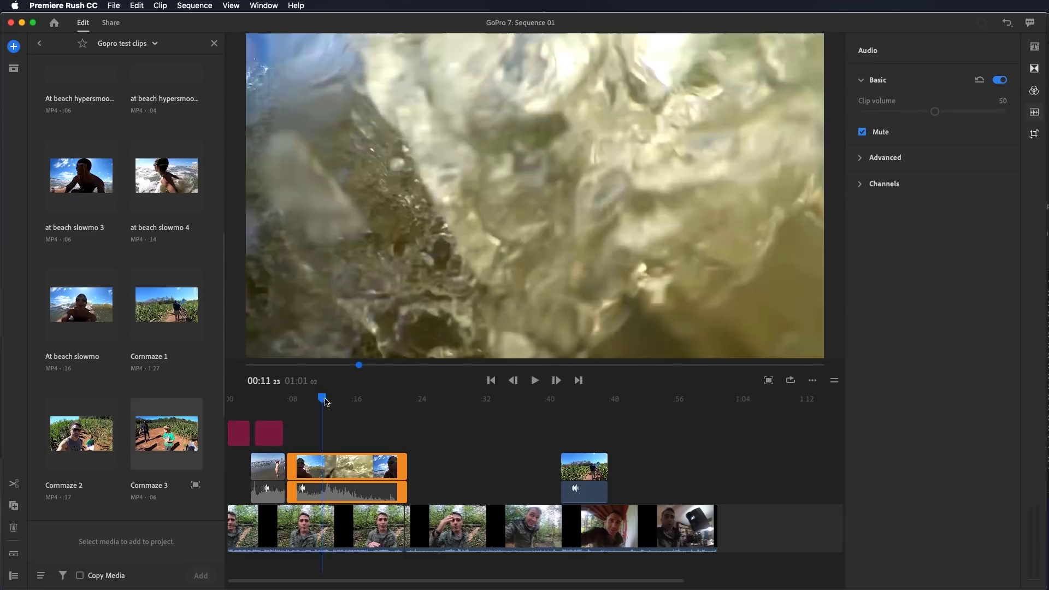
pyautogui.moveTo(340, 462); pyautogui.dragTo(321, 463)
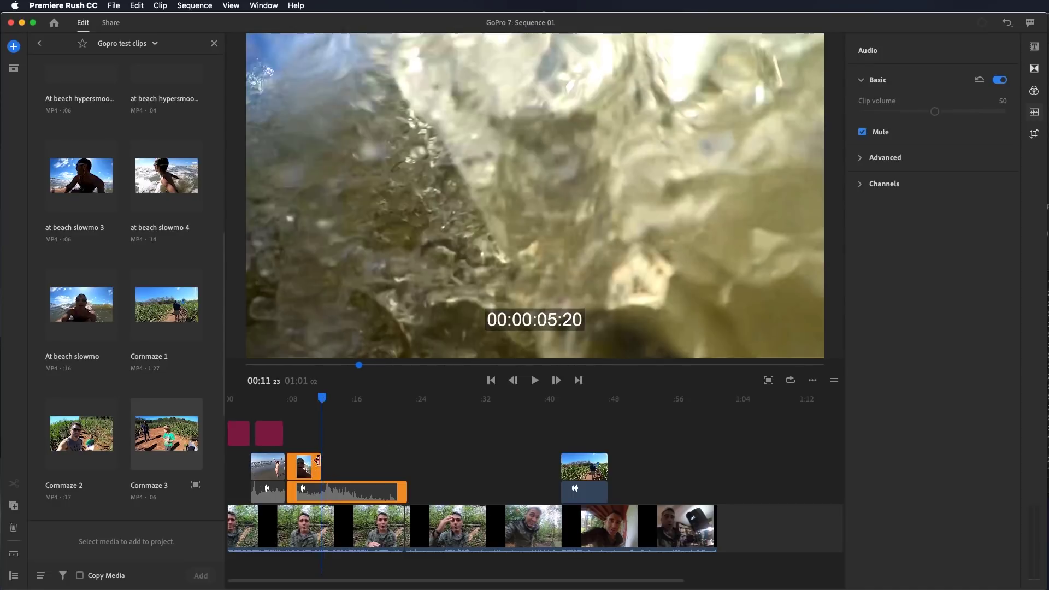
pyautogui.moveTo(415, 495); pyautogui.dragTo(340, 489)
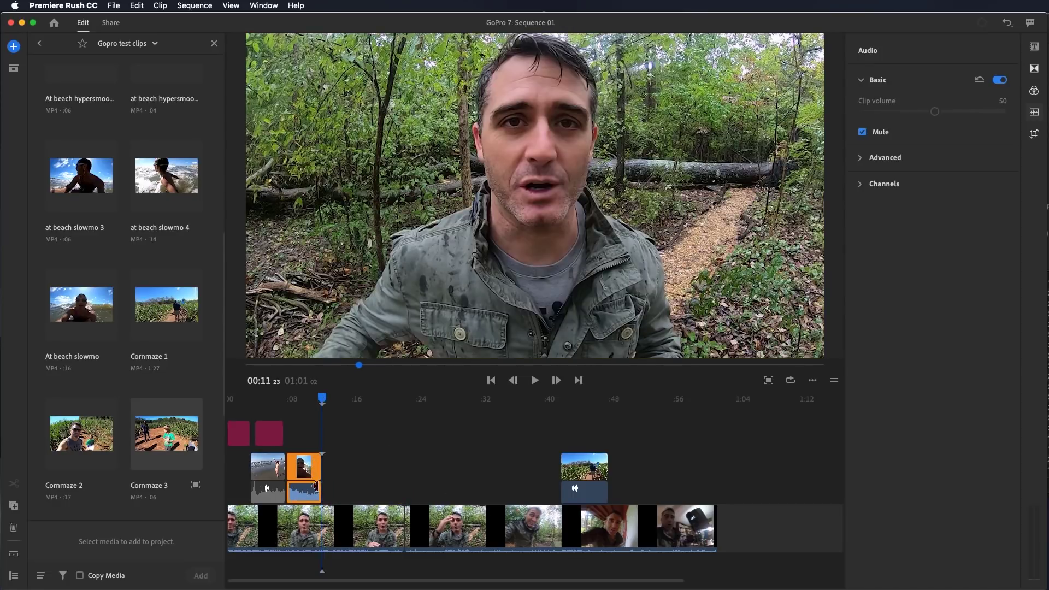
pyautogui.moveTo(566, 466); pyautogui.dragTo(383, 478)
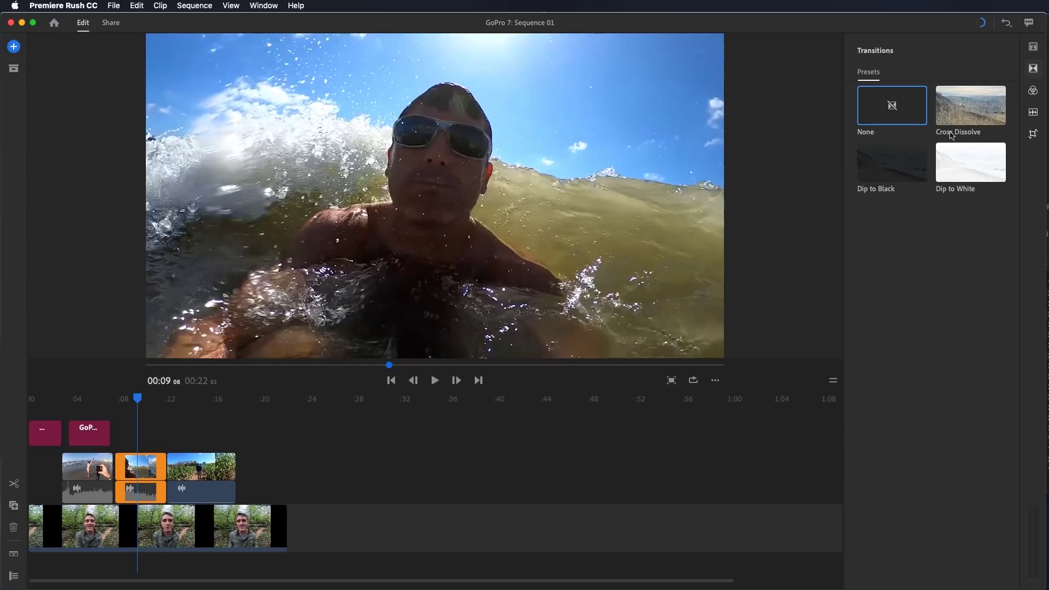
# Apply the Film > Cinematic colour look to the wave clip and show the main clip's advanced audio
pyautogui.click(1033, 91)
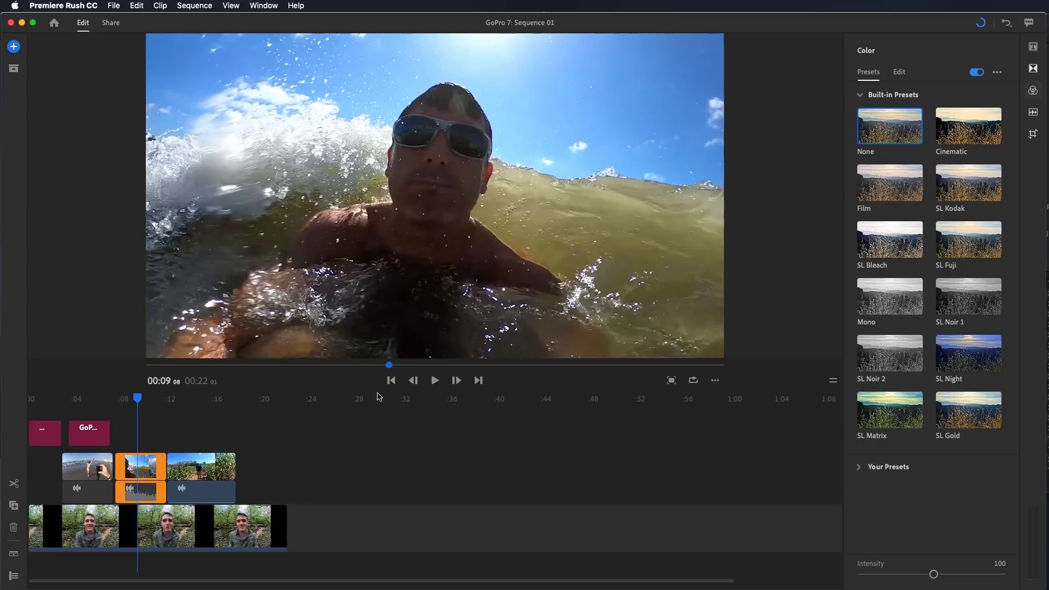
pyautogui.click(902, 188)
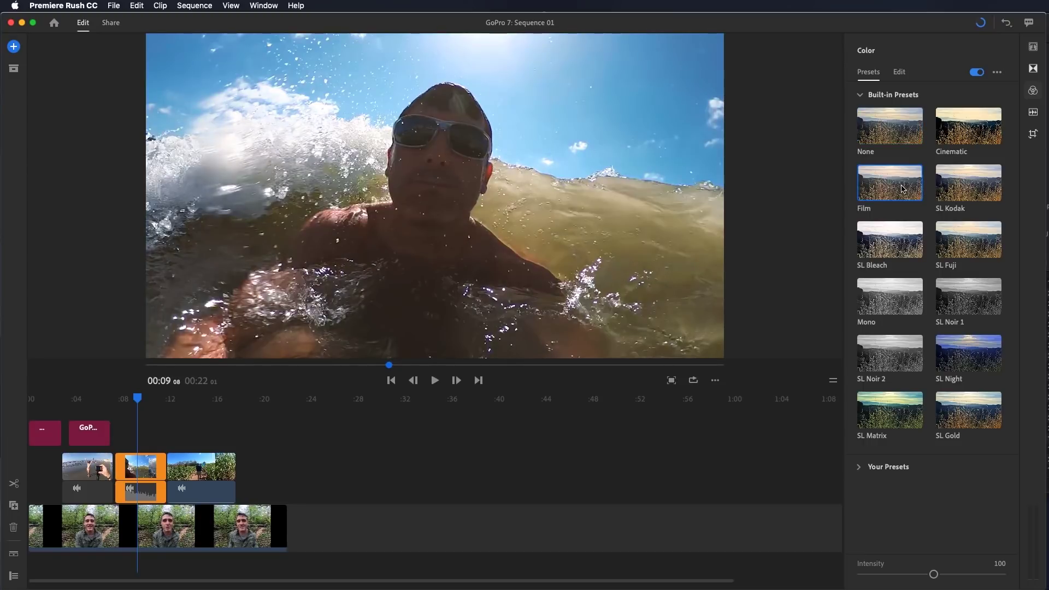
pyautogui.click(941, 141)
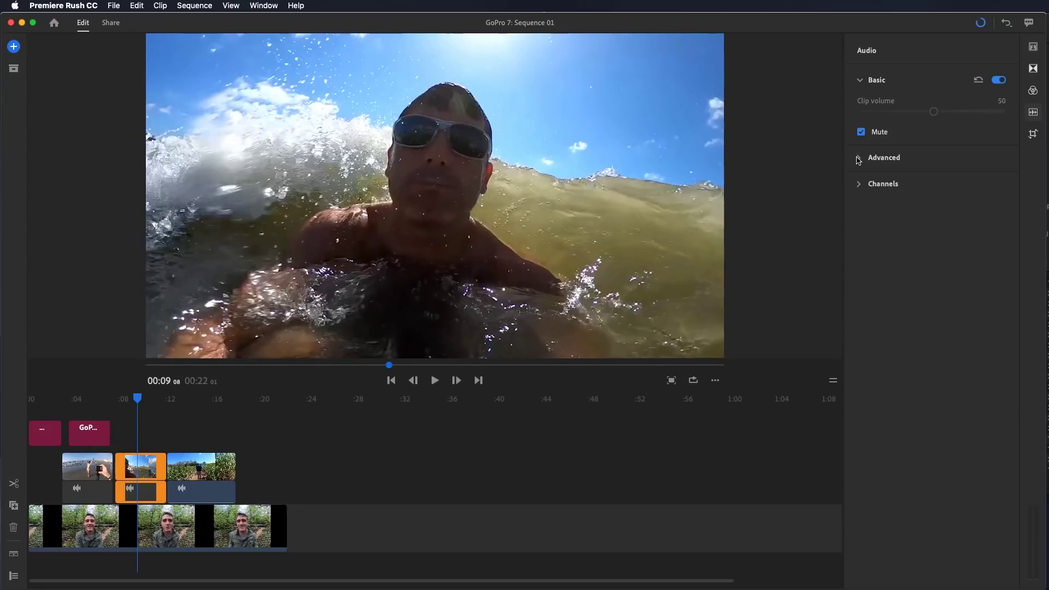
pyautogui.click(859, 157)
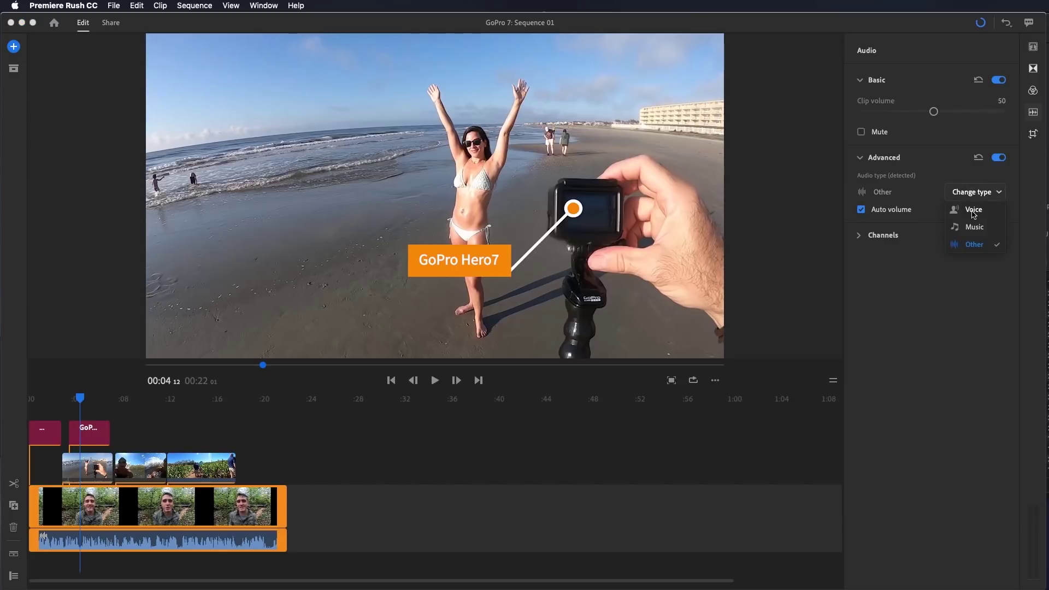
# Type the forest clip's audio as Voice with Male speech enhancement, then check each B-roll clip's audio
pyautogui.click(973, 211)
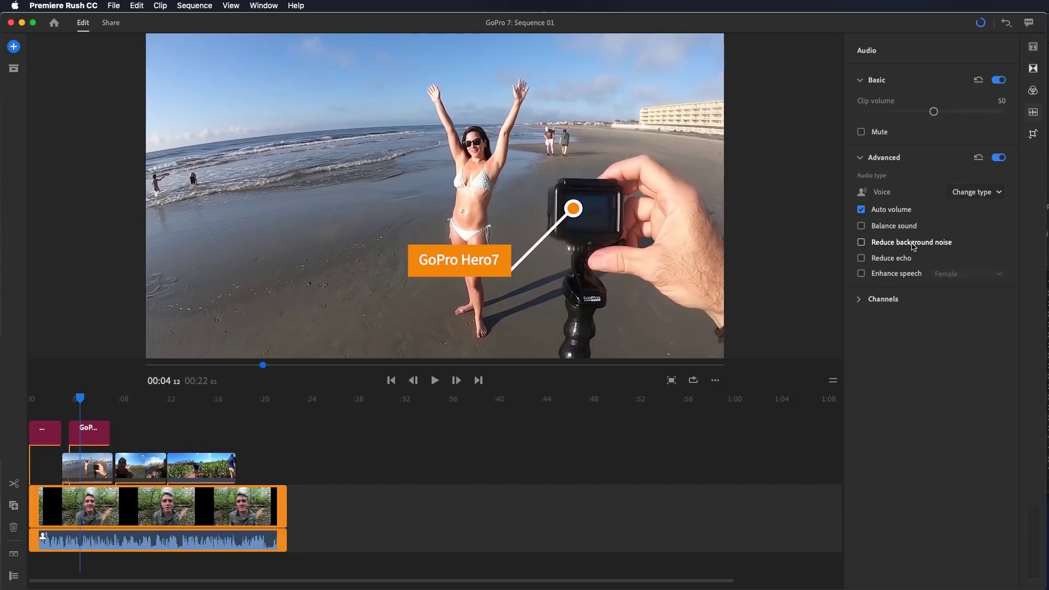
pyautogui.click(941, 275)
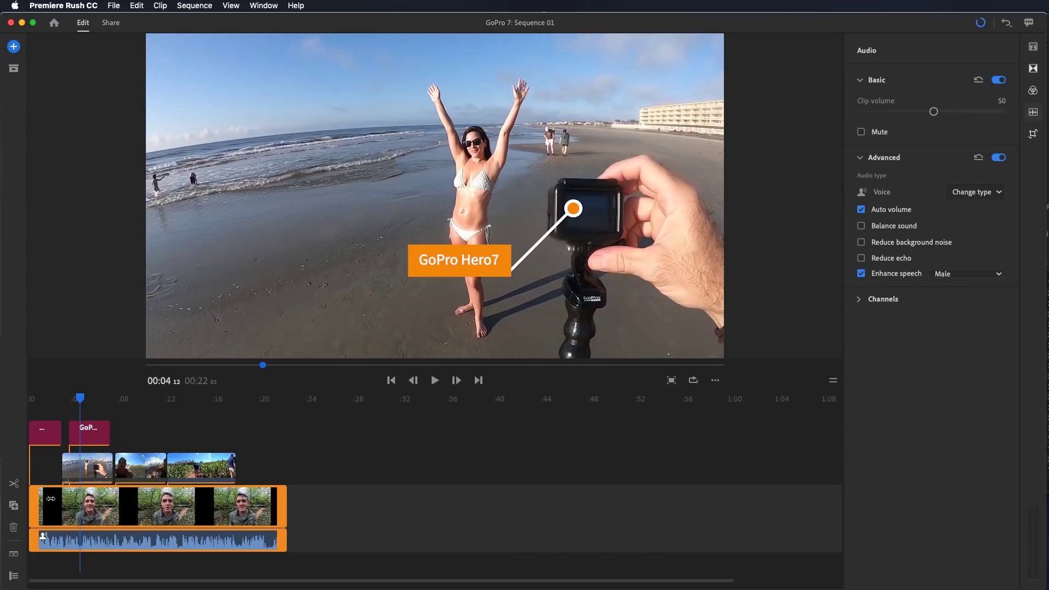
pyautogui.click(77, 471)
pyautogui.click(129, 468)
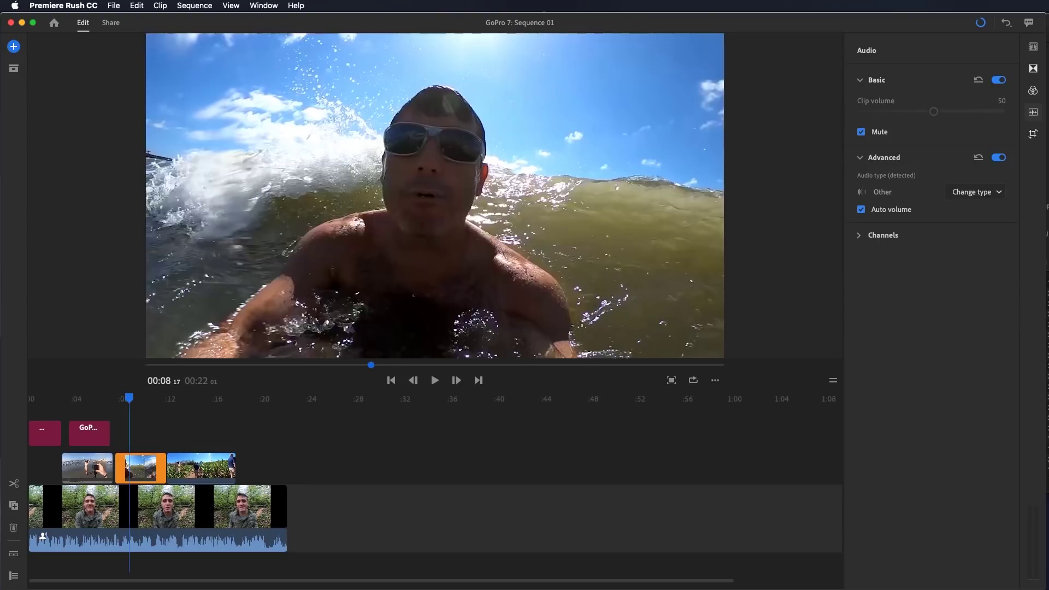
pyautogui.click(186, 470)
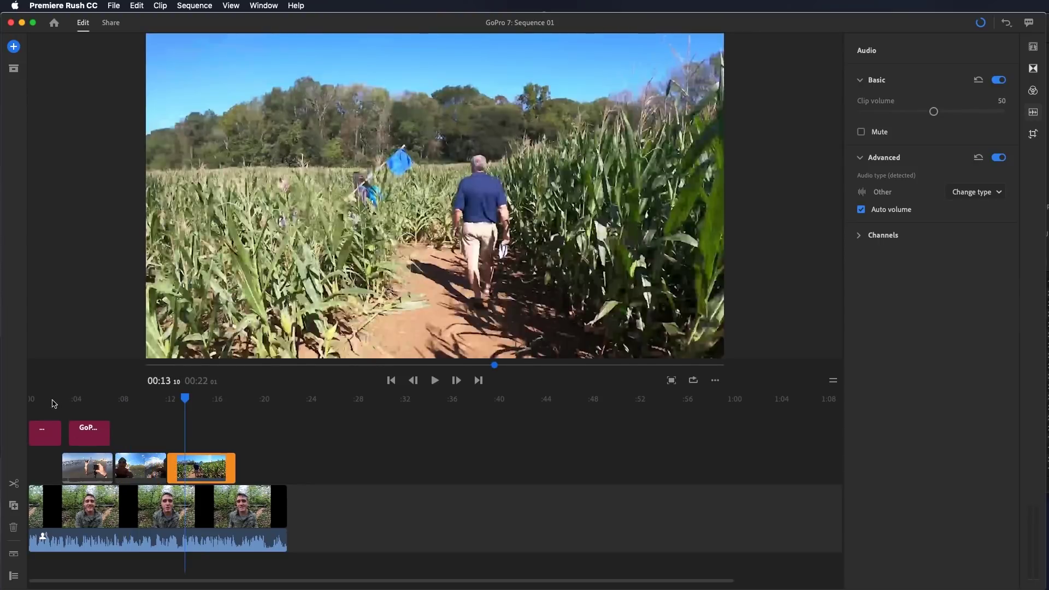
pyautogui.click(45, 432)
# Add the Helios MP3 from the Gopro test clips on a new track and confirm its type is Music
pyautogui.click(15, 47)
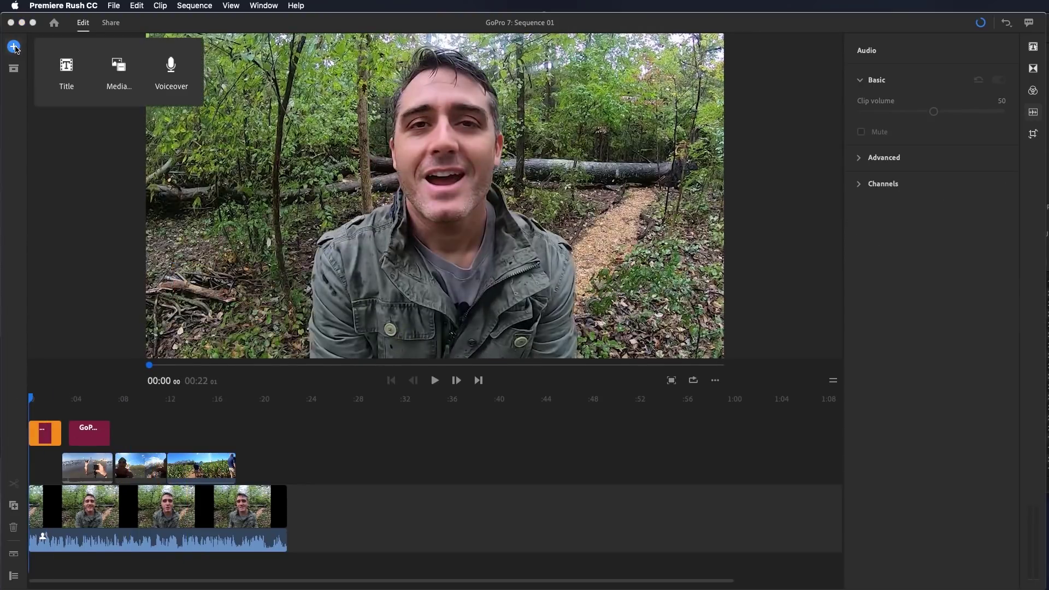
pyautogui.click(118, 70)
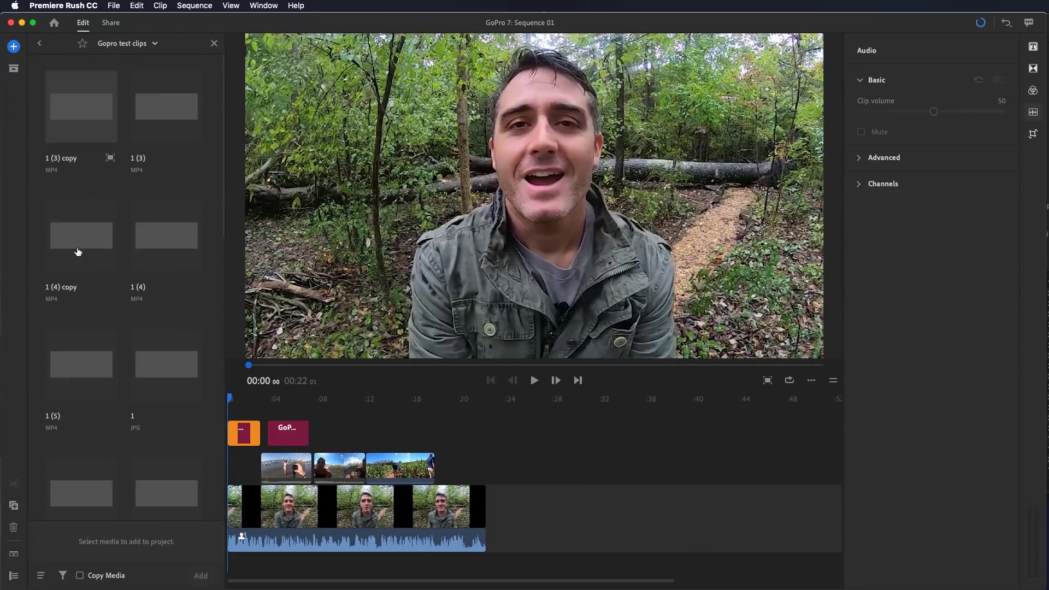
pyautogui.scroll(-10, 120, 373)
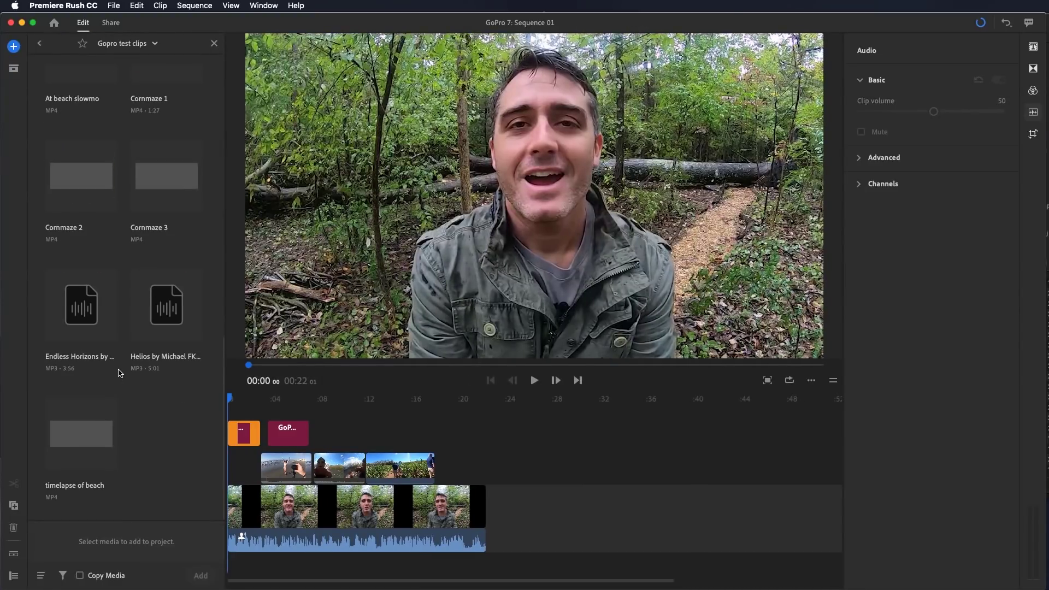
pyautogui.moveTo(167, 306); pyautogui.dragTo(247, 542)
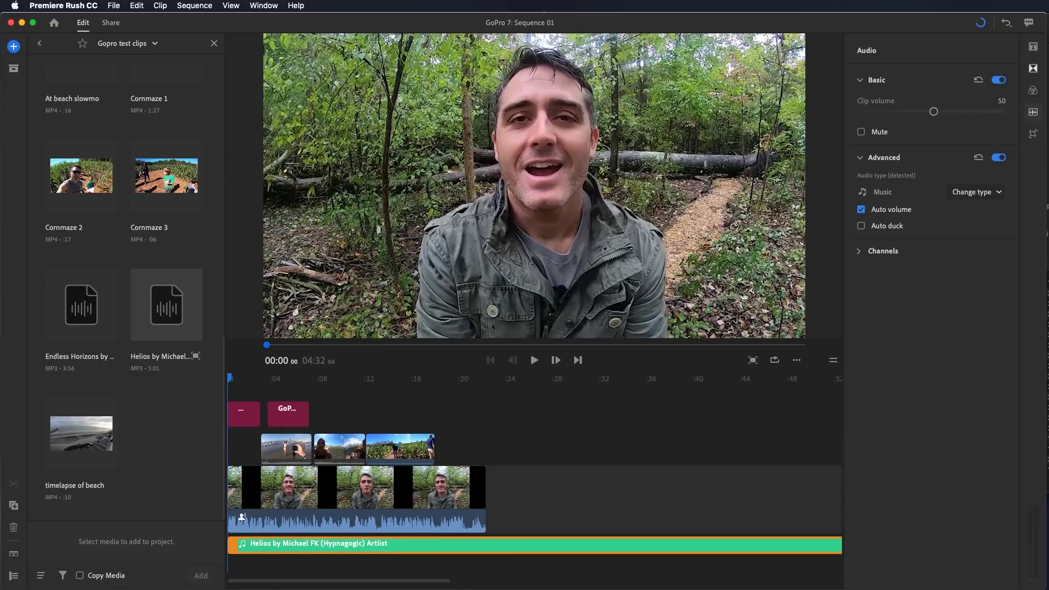
pyautogui.click(956, 190)
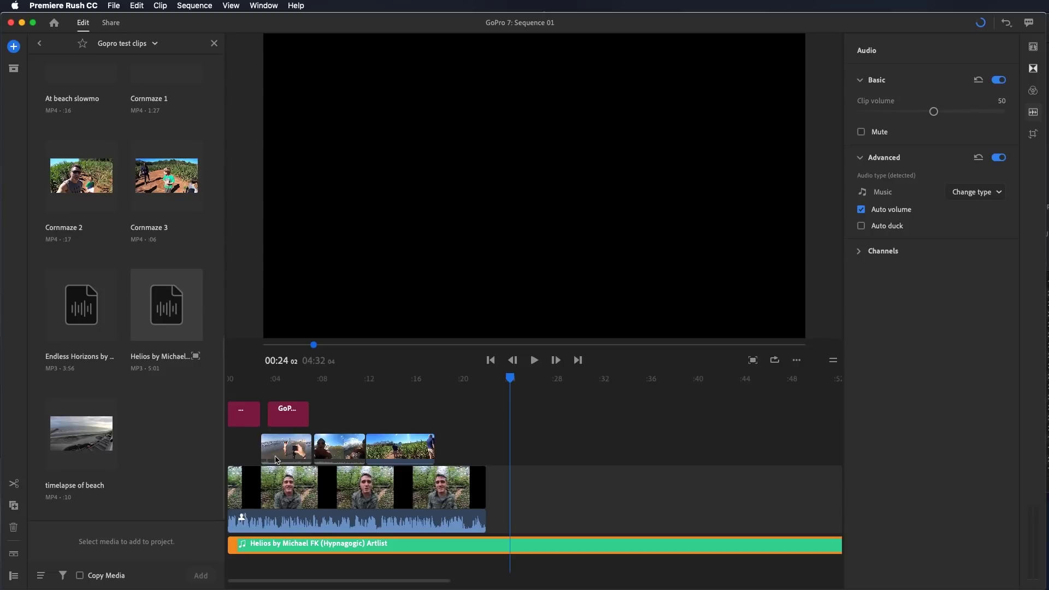
# Play the edit from the start, then show the Crop & Rotate settings and the Sequence orientation choices
pyautogui.click(244, 413)
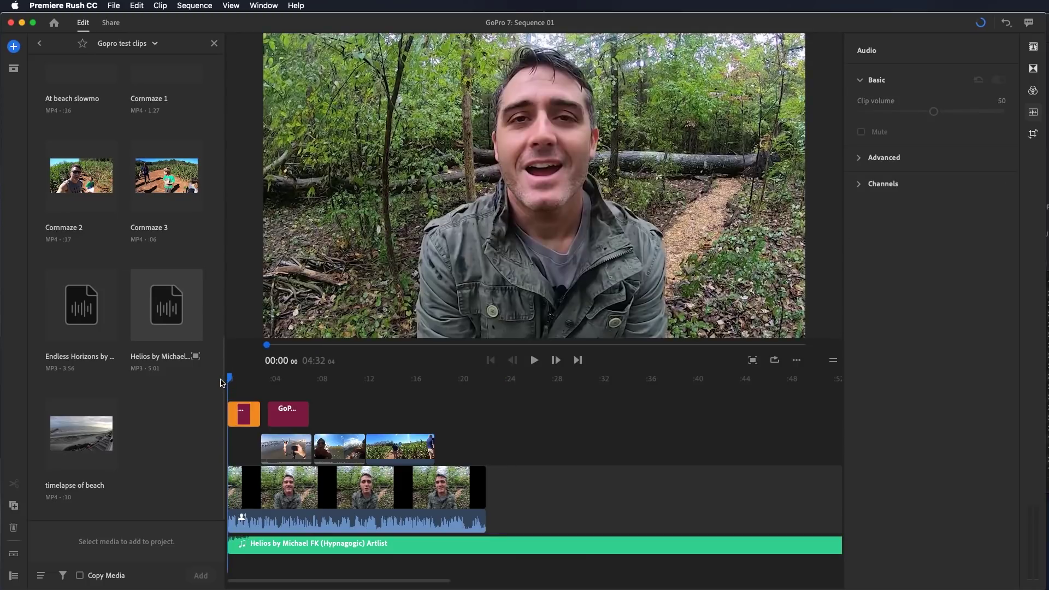
pyautogui.press('space')
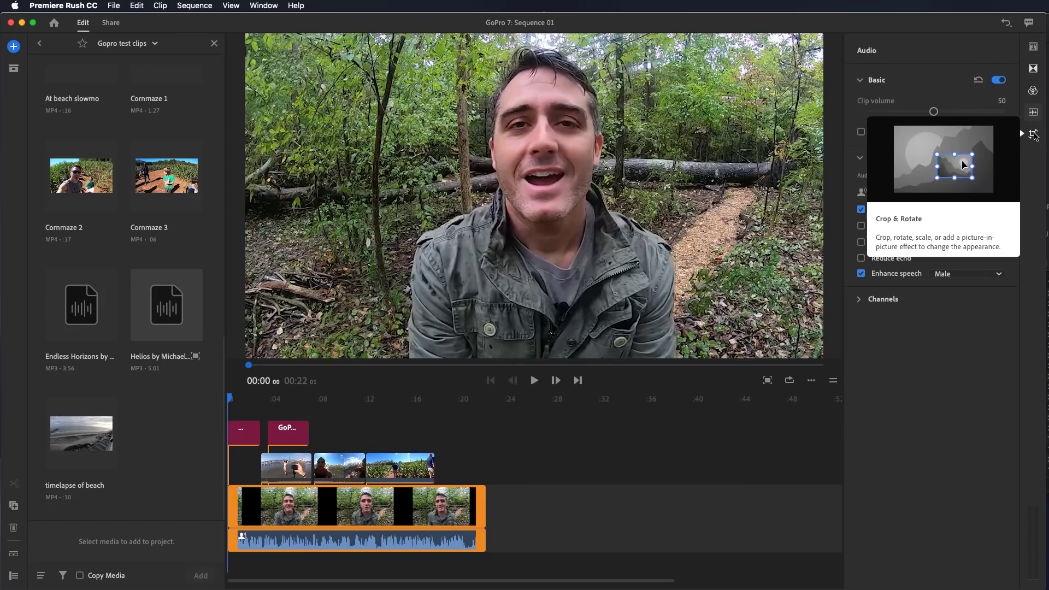
pyautogui.click(1034, 135)
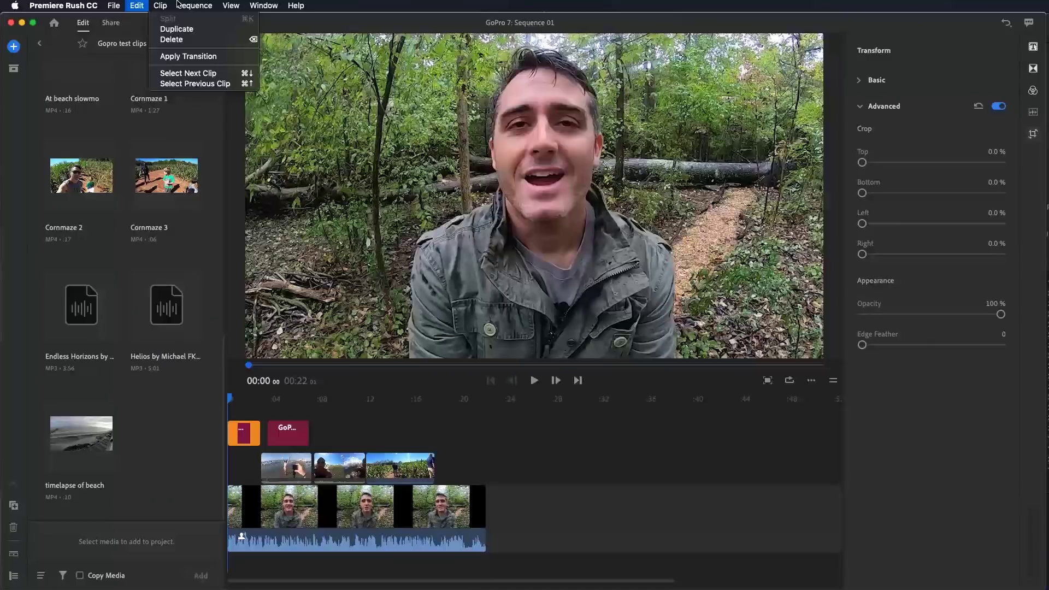
pyautogui.moveTo(194, 5)
pyautogui.moveTo(198, 37)
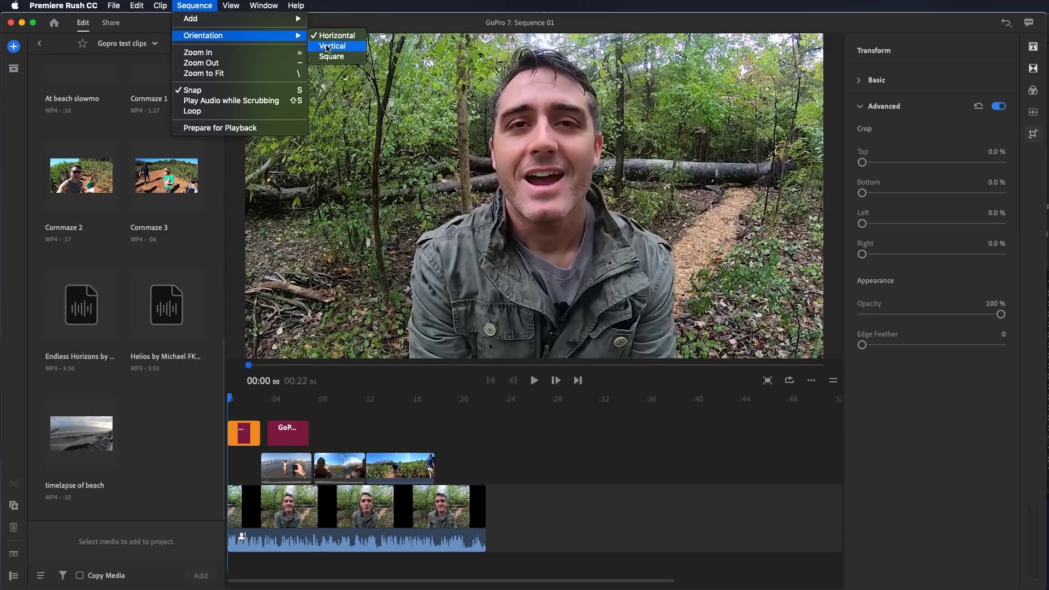
# Switch the sequence orientation to Vertical and show the main clip's transform settings
pyautogui.click(328, 49)
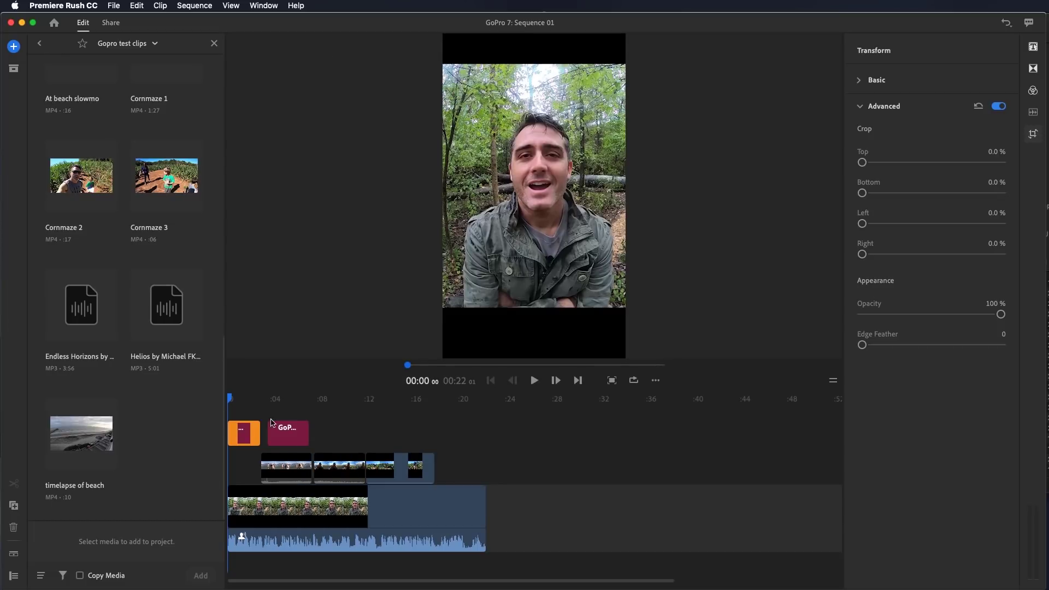
pyautogui.click(268, 499)
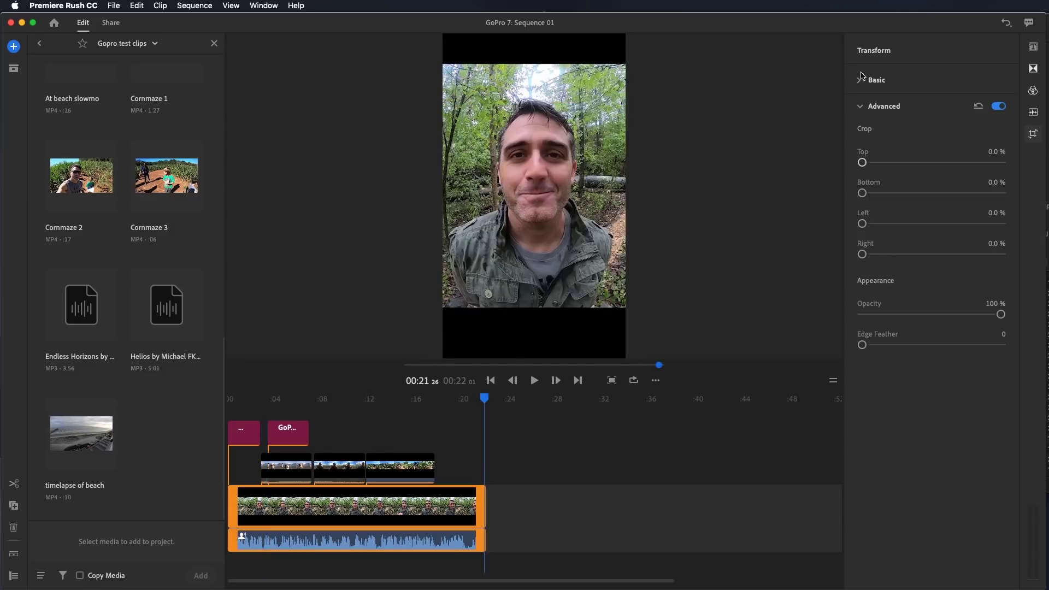
pyautogui.click(859, 81)
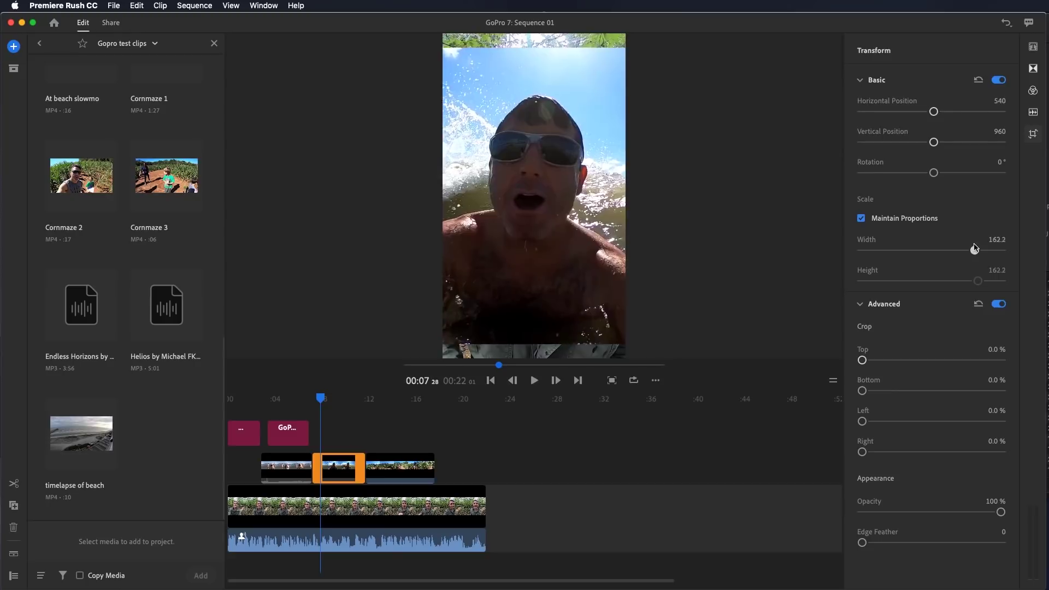
# Enlarge the underwater and corn-maze B-roll clips to about 179.5% and 187.4%, previewing each
pyautogui.moveTo(950, 250); pyautogui.dragTo(986, 250)
pyautogui.press('space')
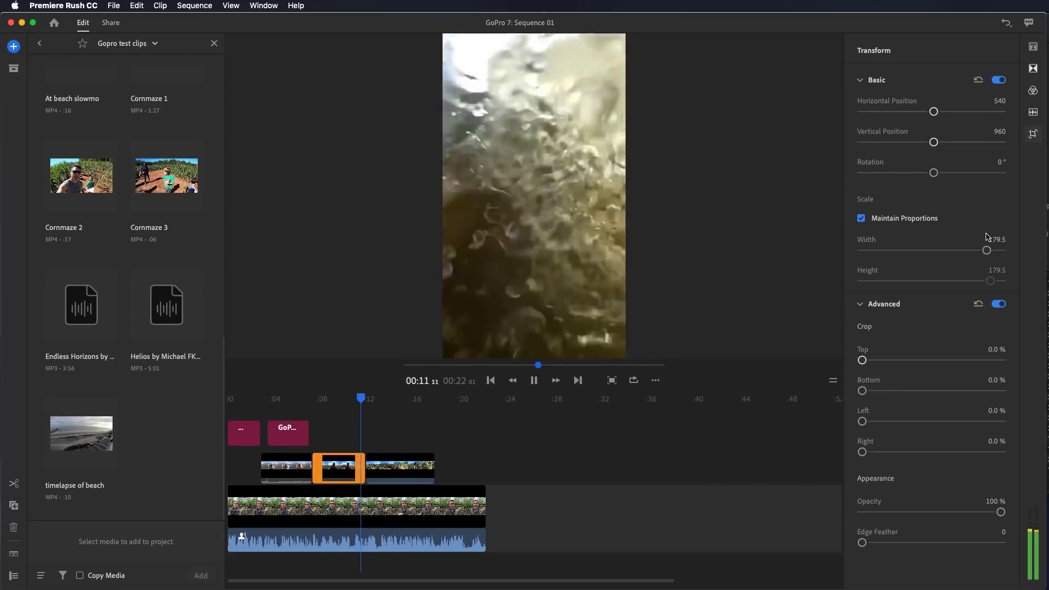
pyautogui.press('space')
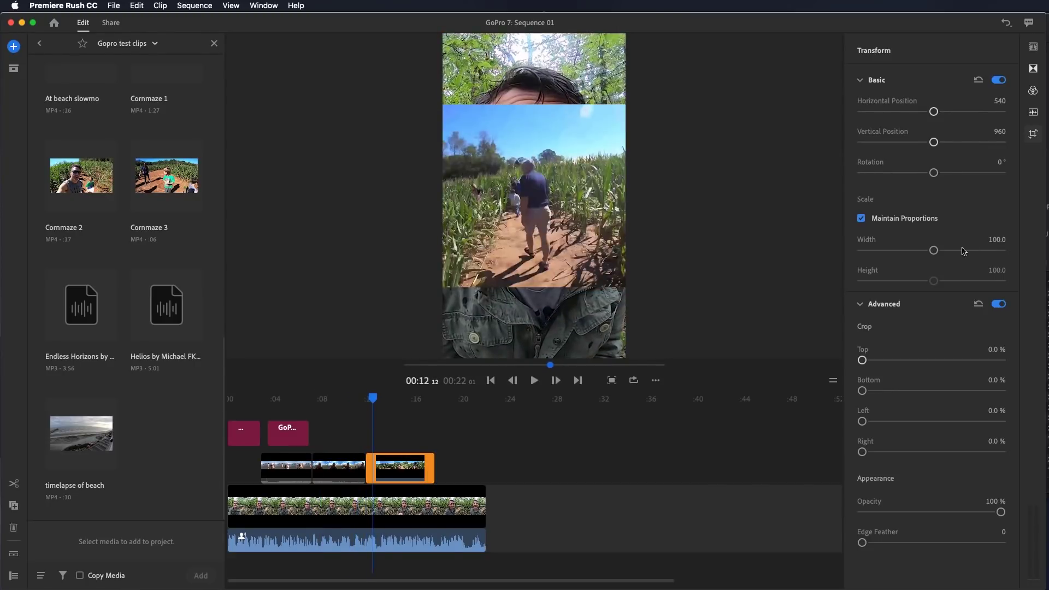
pyautogui.moveTo(977, 245); pyautogui.dragTo(1003, 243)
pyautogui.press('space')
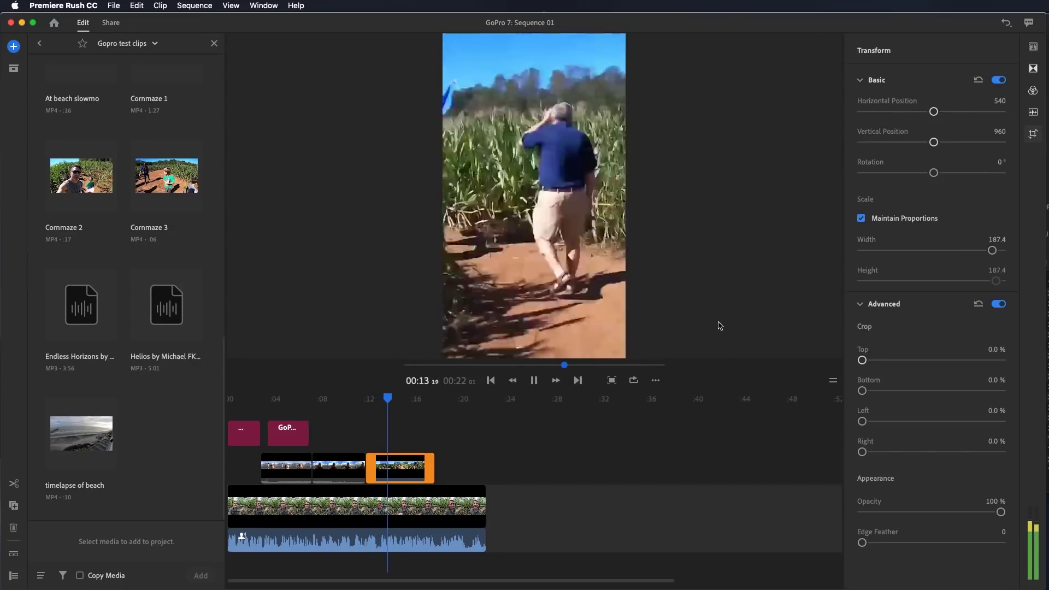